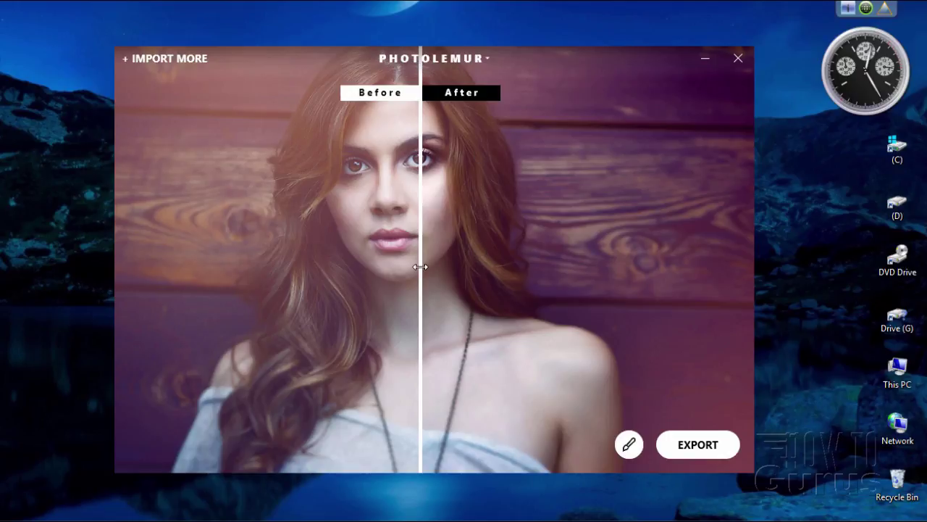
# Compare the portrait before and after enhancement, and start over without saving it
pyautogui.moveTo(421, 267); pyautogui.dragTo(287, 240)
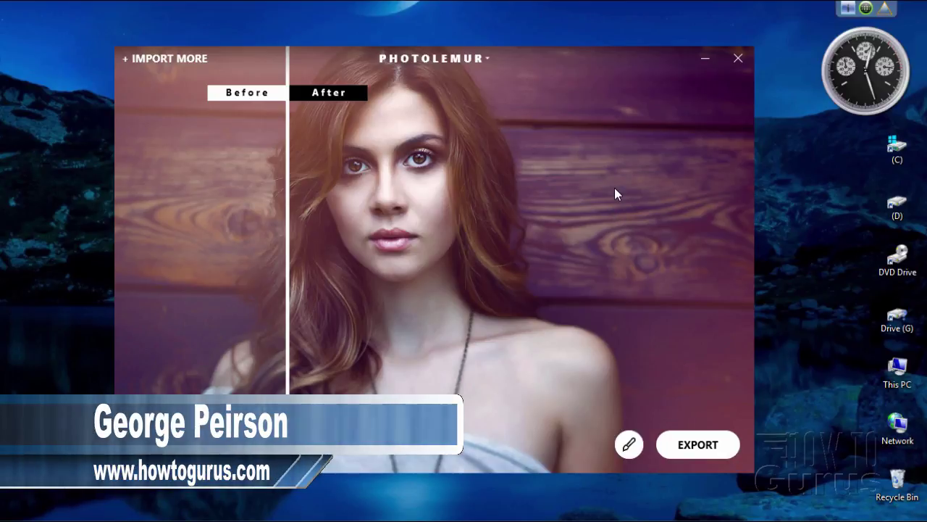
pyautogui.moveTo(518, 64)
pyautogui.mouseDown()
pyautogui.moveTo(529, 84)
pyautogui.moveTo(593, 75)
pyautogui.moveTo(462, 42)
pyautogui.moveTo(529, 46)
pyautogui.moveTo(542, 67)
pyautogui.moveTo(517, 71)
pyautogui.mouseUp()
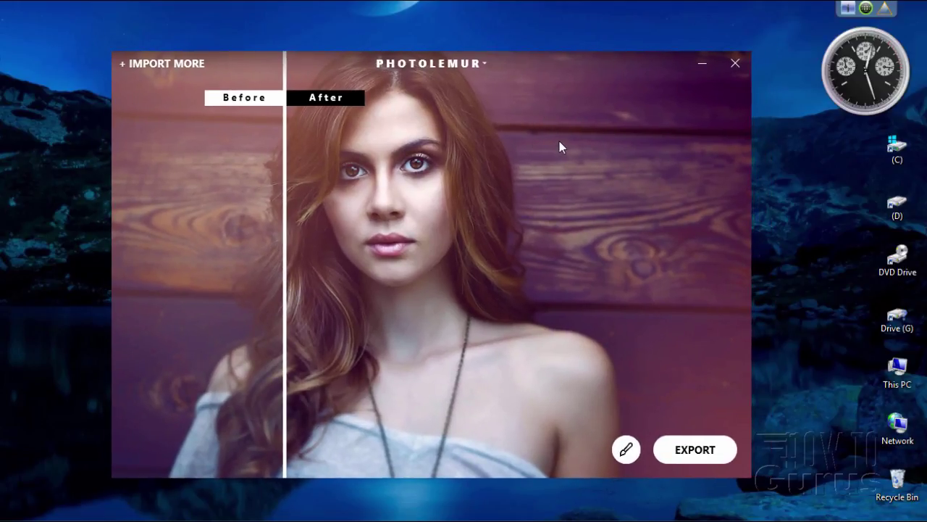
pyautogui.click(734, 63)
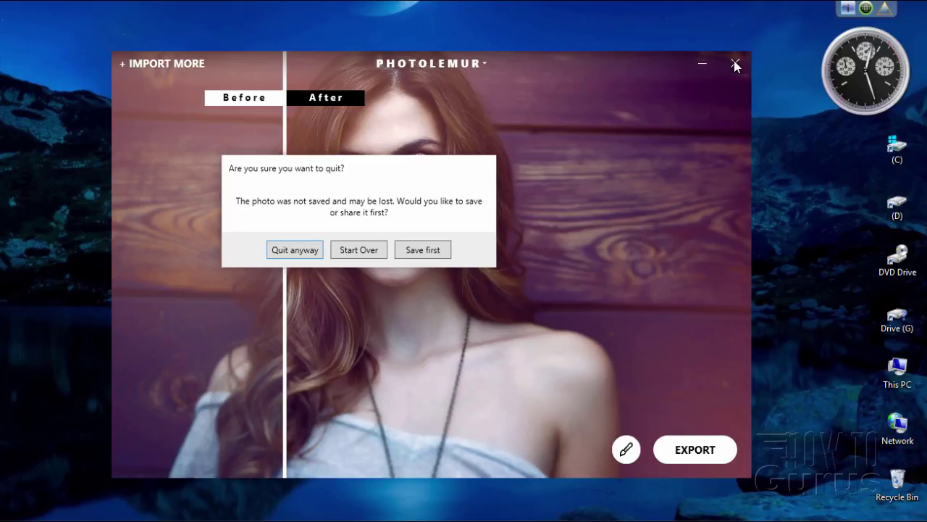
pyautogui.click(375, 250)
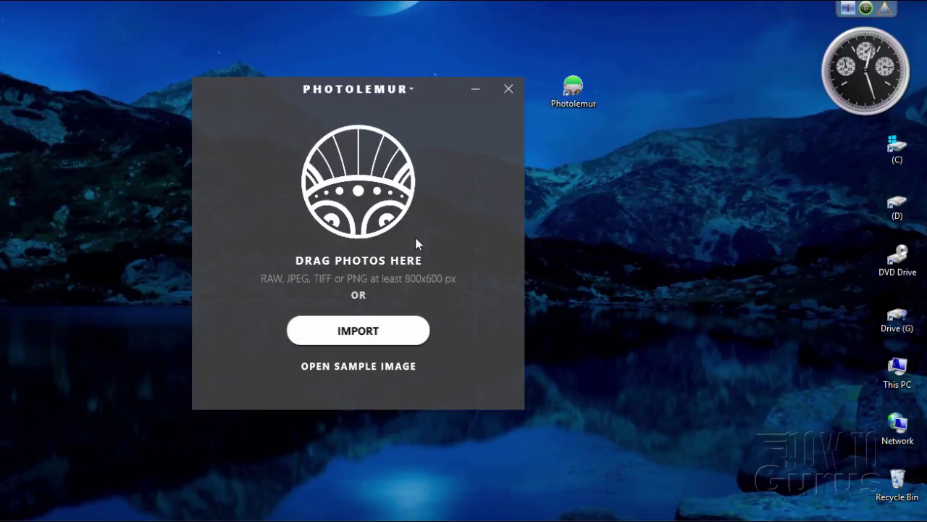
pyautogui.moveTo(451, 89); pyautogui.dragTo(513, 75)
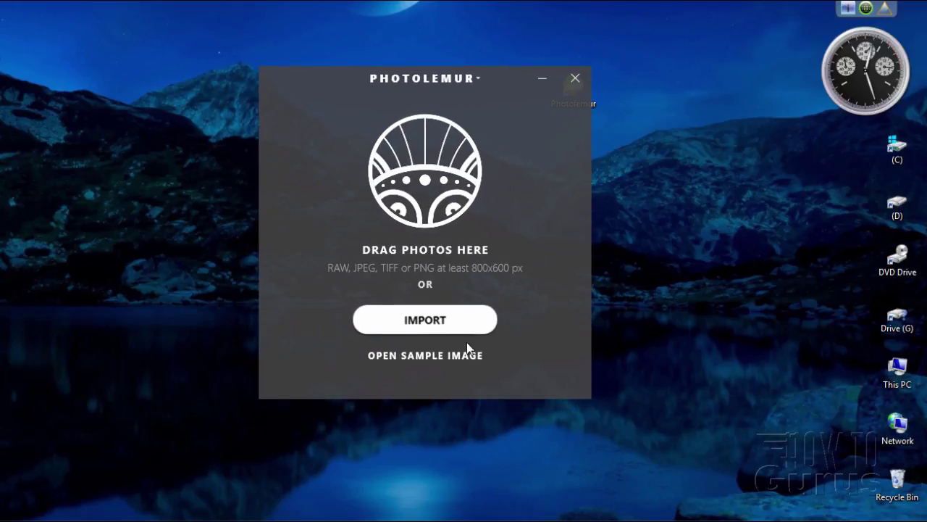
pyautogui.click(436, 321)
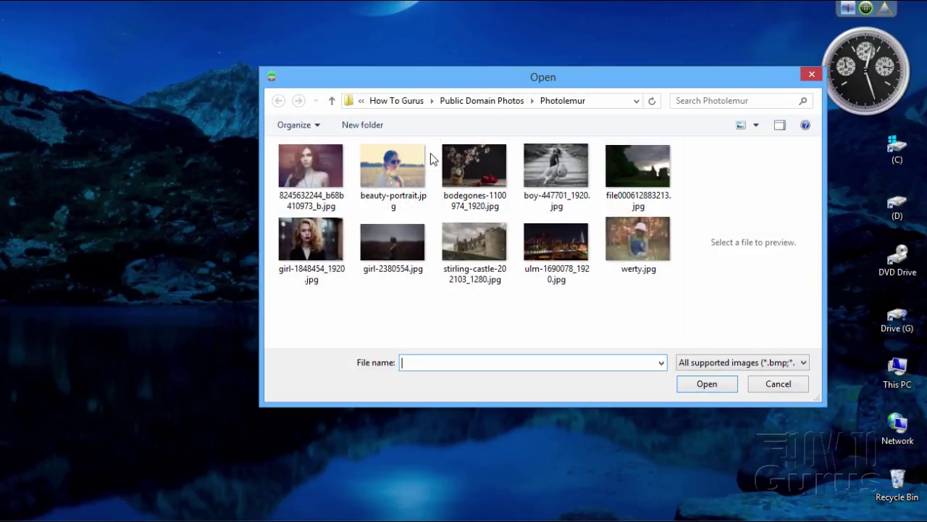
pyautogui.moveTo(480, 80); pyautogui.dragTo(405, 125)
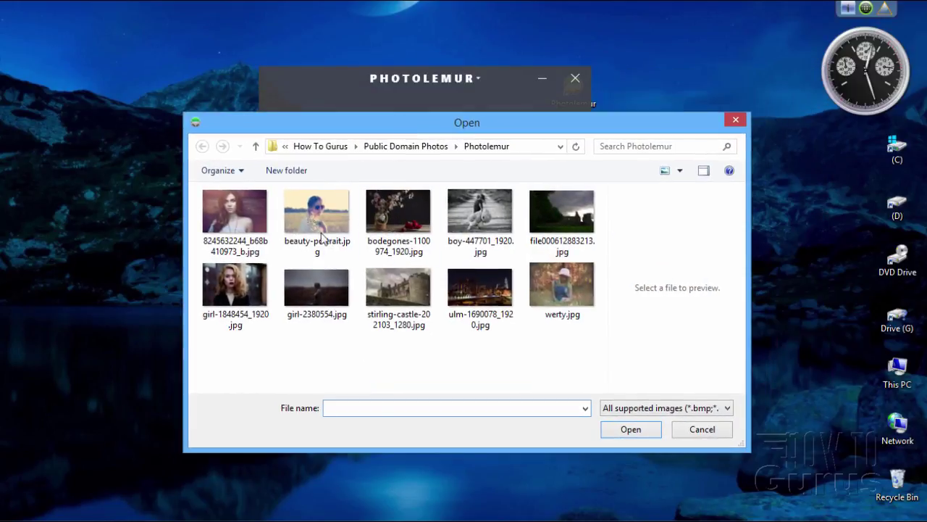
pyautogui.click(239, 218)
pyautogui.click(620, 429)
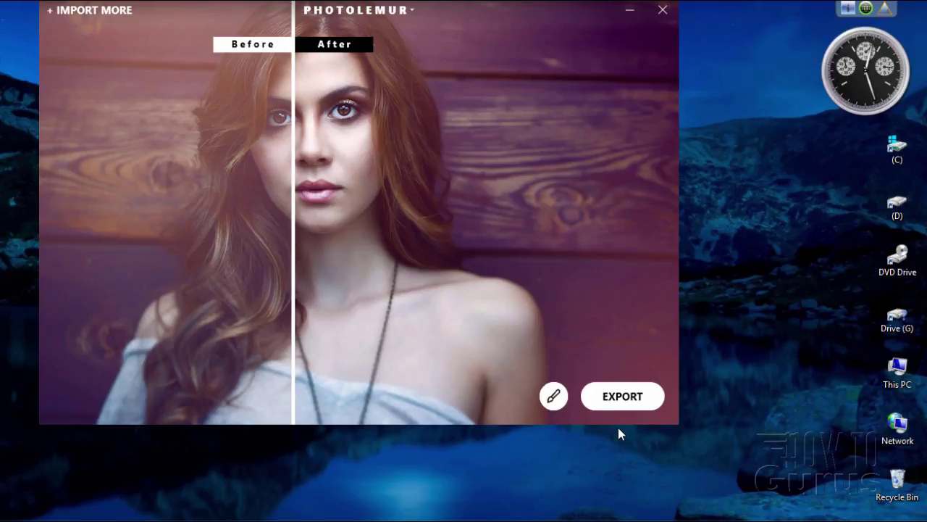
pyautogui.moveTo(489, 21); pyautogui.dragTo(549, 48)
pyautogui.moveTo(353, 290); pyautogui.dragTo(316, 281)
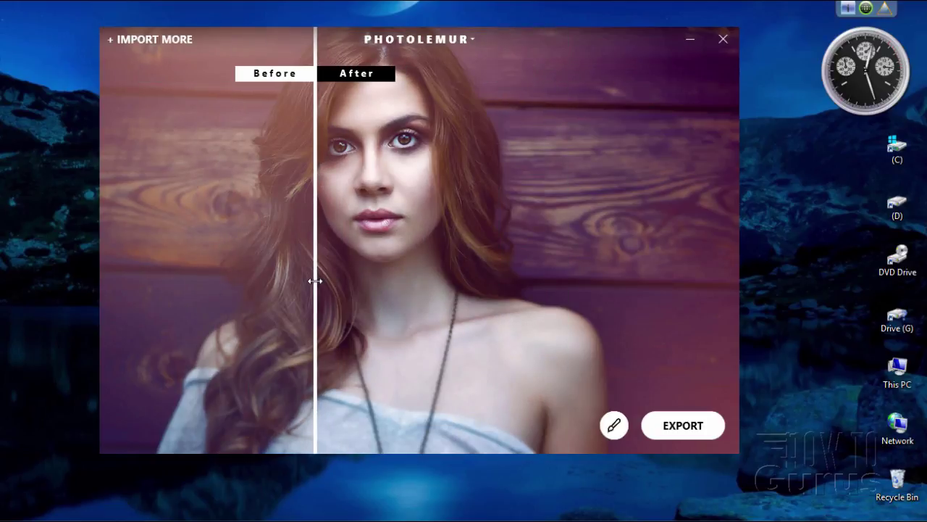
# Try a weaker enhancement strength on the portrait and return it to full Boost
pyautogui.click(615, 427)
pyautogui.moveTo(562, 426); pyautogui.dragTo(530, 427)
pyautogui.moveTo(462, 437); pyautogui.dragTo(561, 429)
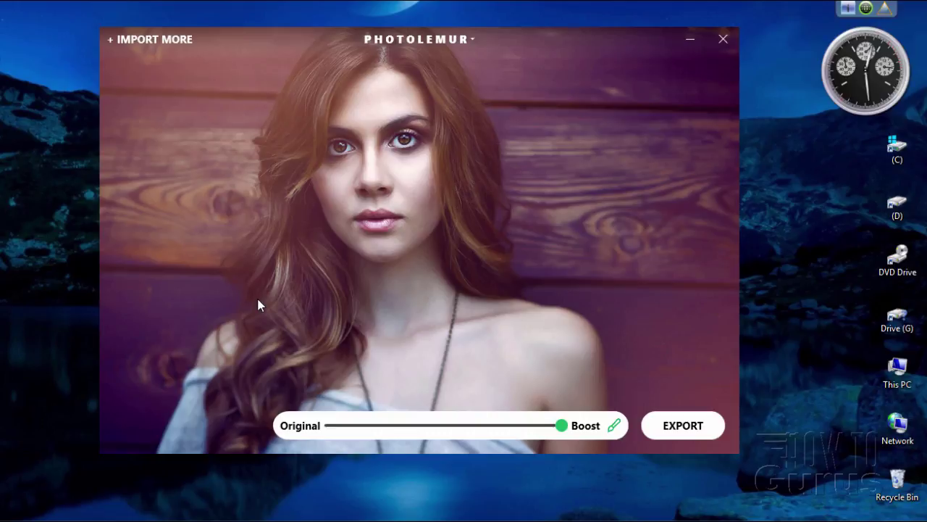
pyautogui.moveTo(563, 427); pyautogui.dragTo(585, 430)
# Open the options for exporting the portrait to disk and examine the file formats and JPEG quality setting
pyautogui.click(668, 426)
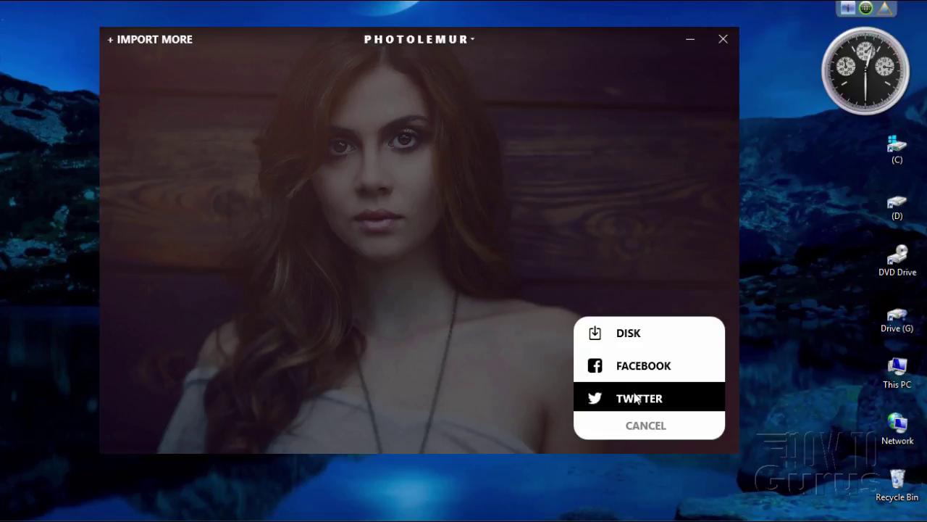
pyautogui.click(637, 335)
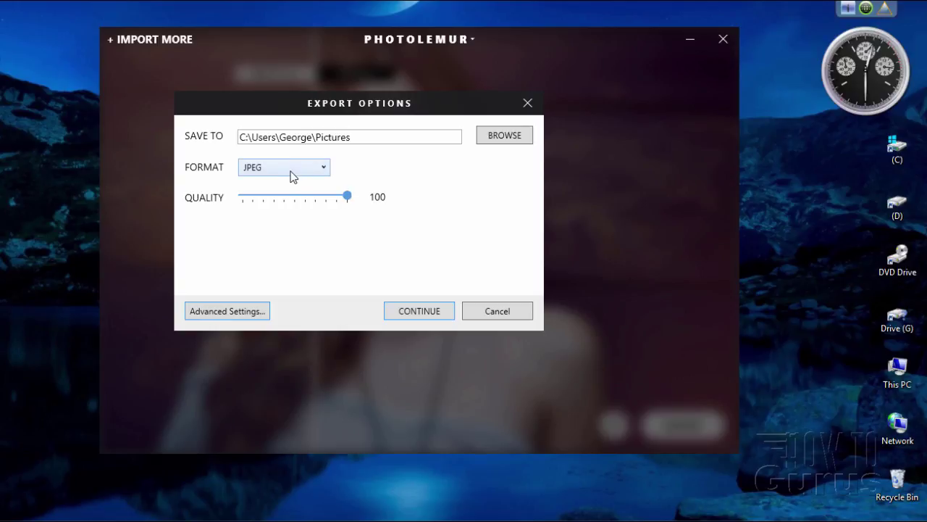
pyautogui.click(292, 178)
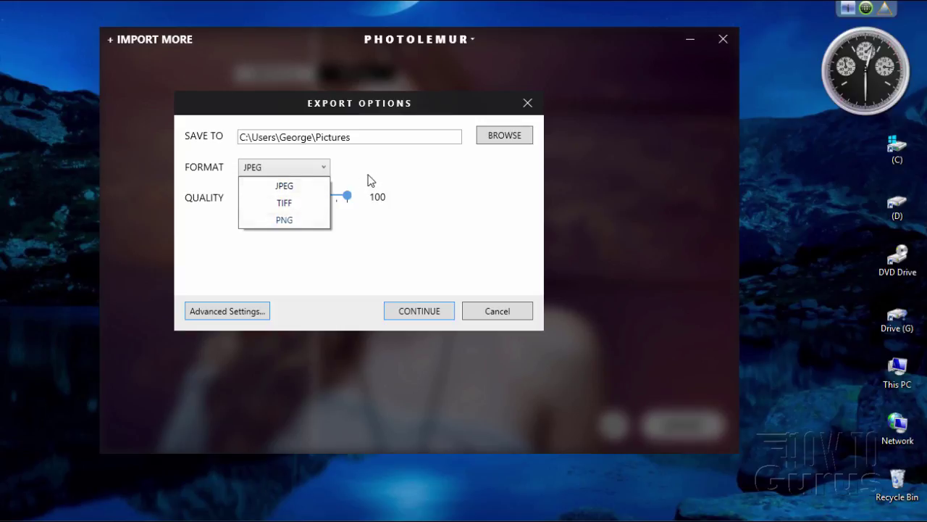
pyautogui.click(355, 230)
pyautogui.moveTo(343, 196); pyautogui.dragTo(394, 201)
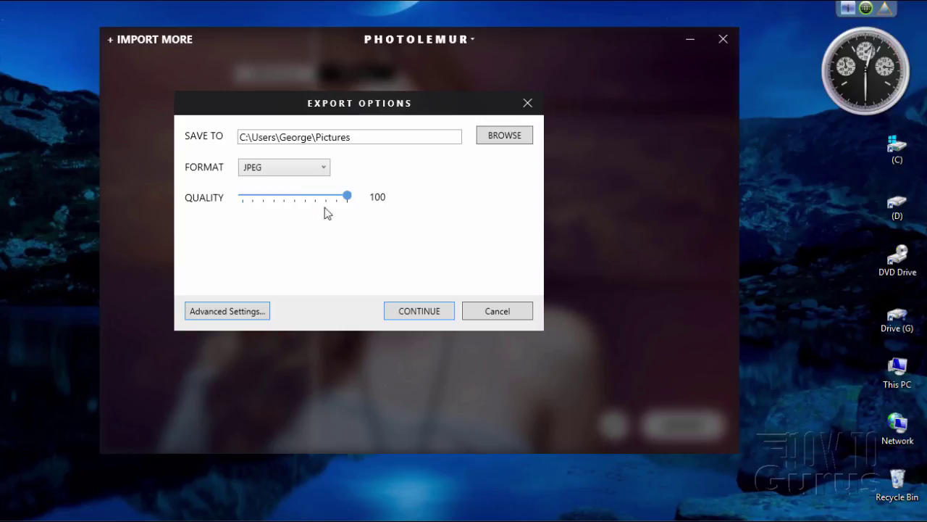
# Examine the format, color profile and resize choices in the advanced export settings, and close them without exporting
pyautogui.click(249, 312)
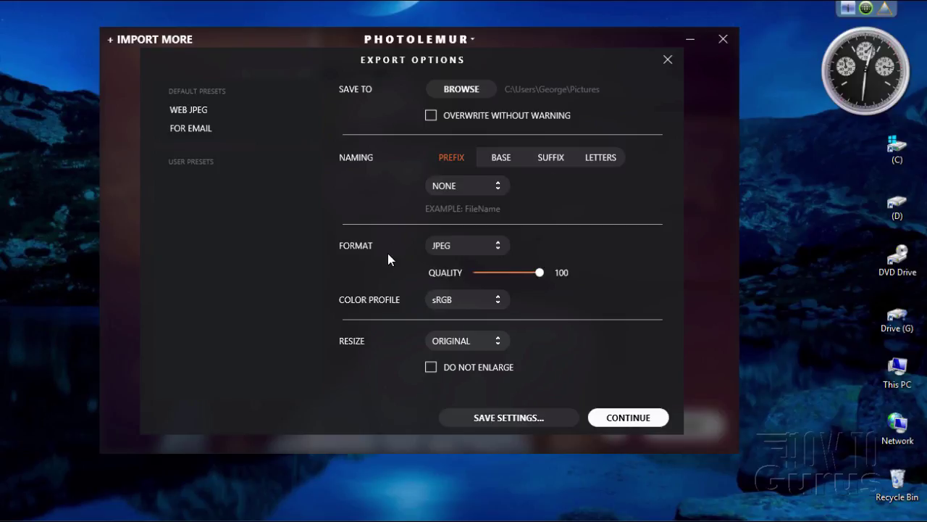
pyautogui.click(497, 246)
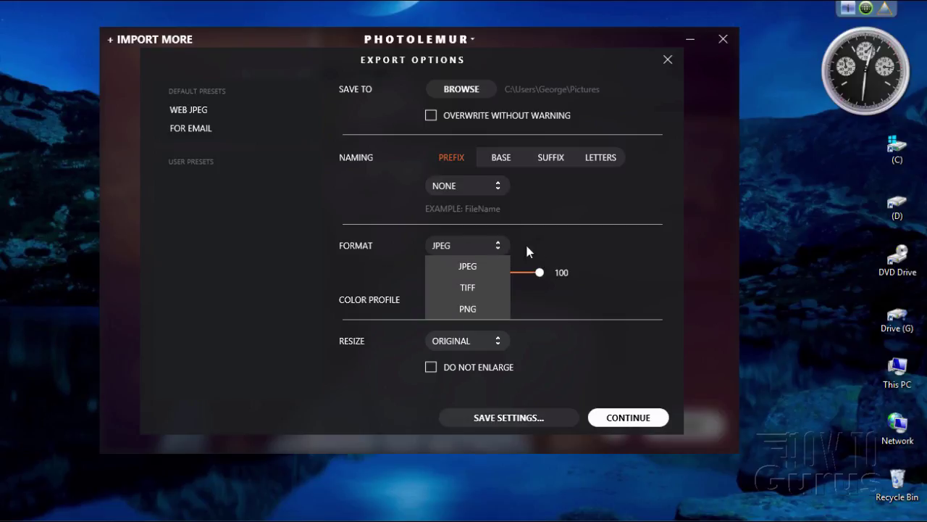
pyautogui.click(526, 243)
pyautogui.click(498, 298)
pyautogui.click(536, 300)
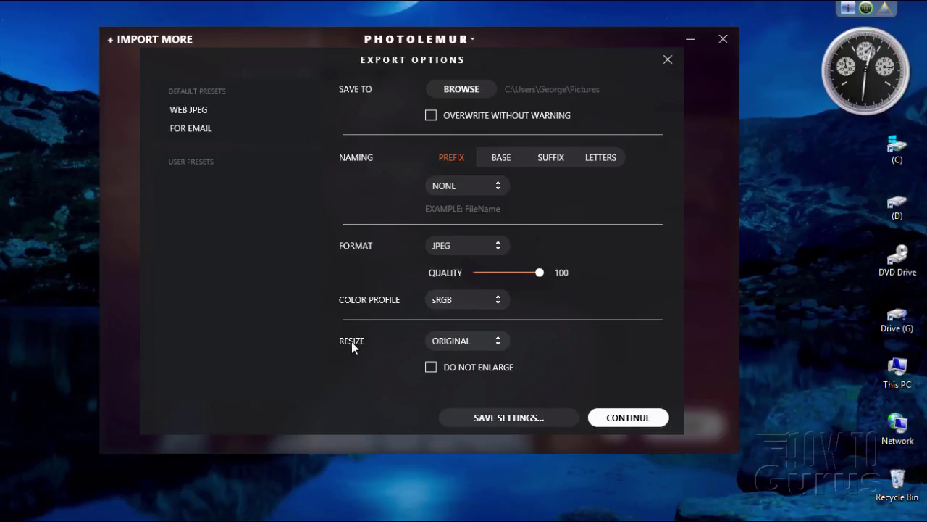
pyautogui.click(500, 340)
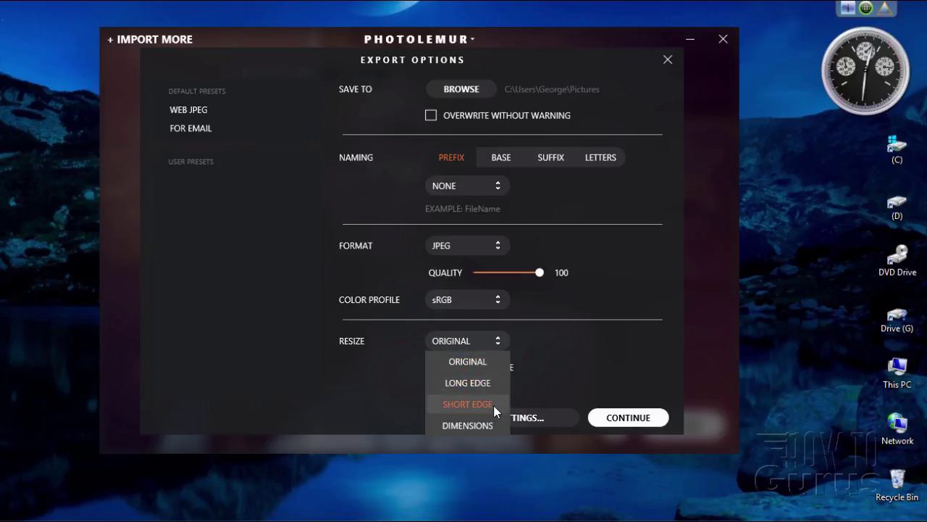
pyautogui.click(559, 367)
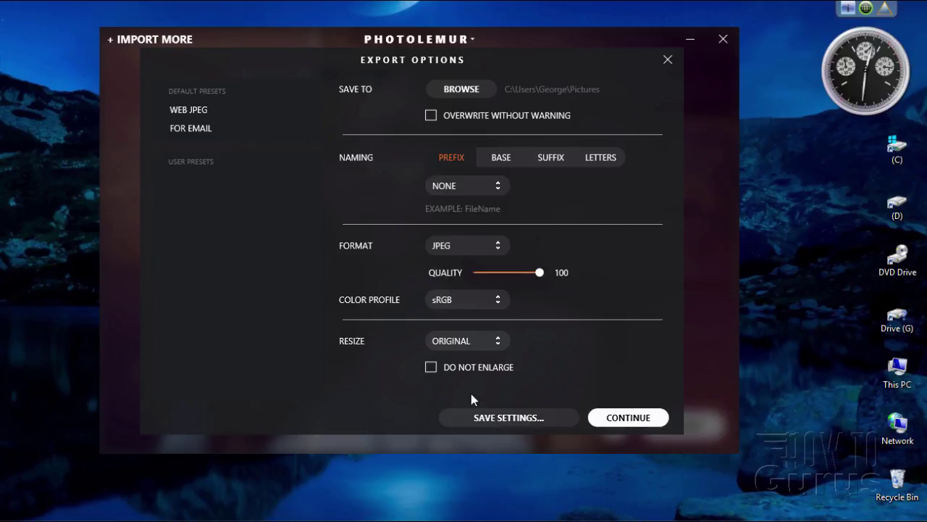
pyautogui.click(668, 60)
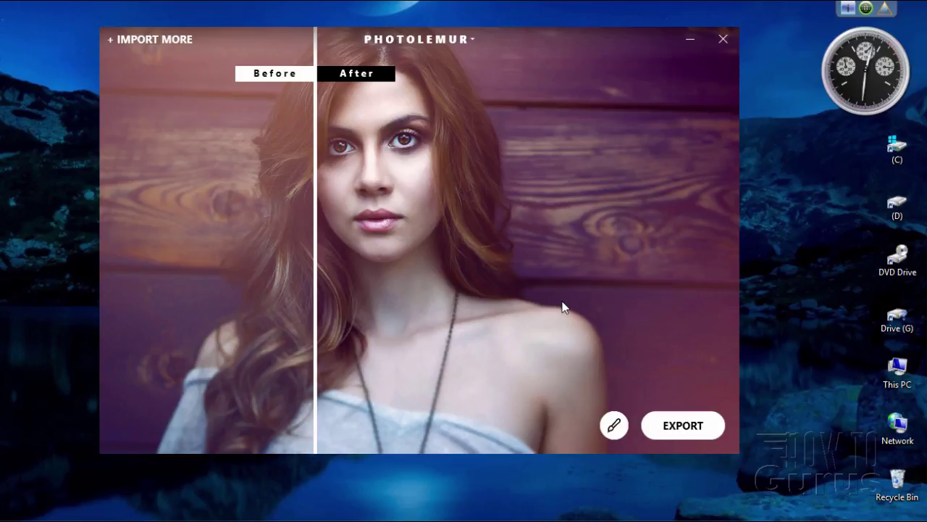
# Compare the portrait's original and enhanced versions by sweeping the before/after divider across the whole figure
pyautogui.moveTo(316, 248); pyautogui.dragTo(496, 238)
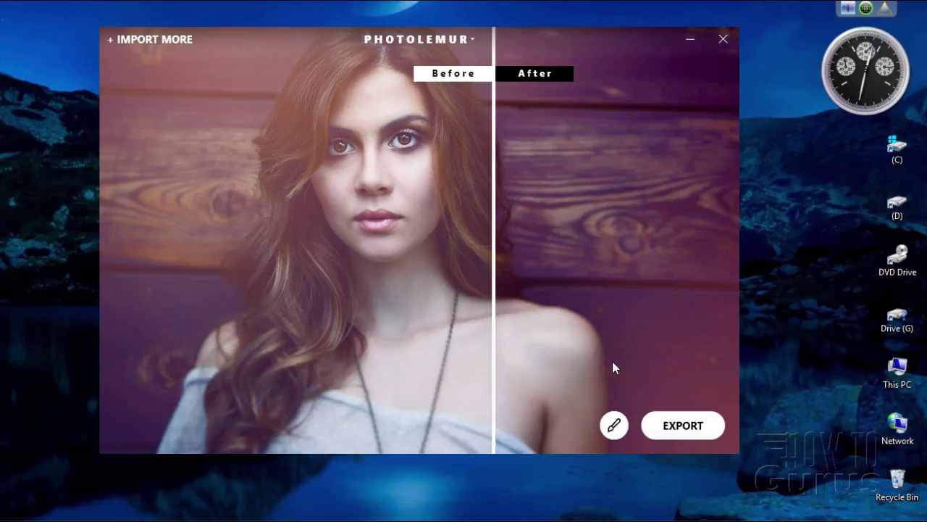
pyautogui.moveTo(598, 40); pyautogui.dragTo(615, 61)
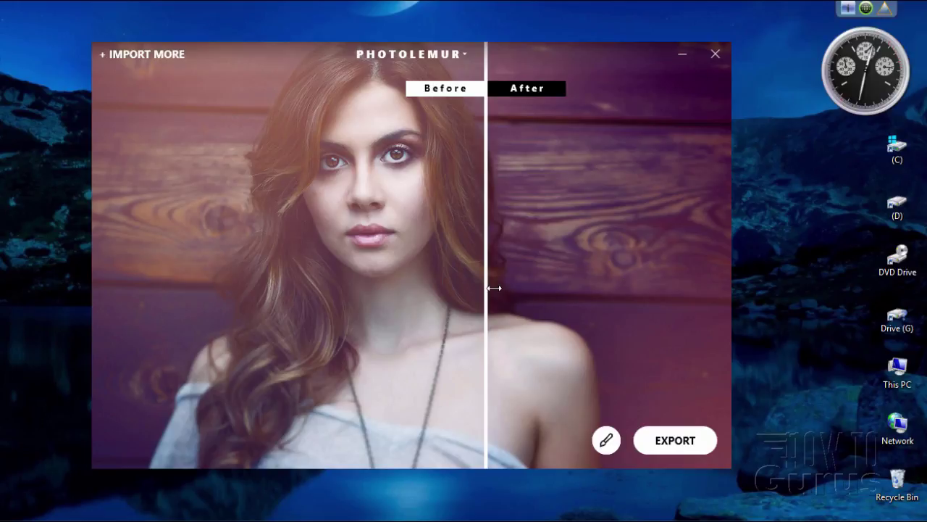
pyautogui.moveTo(487, 282); pyautogui.dragTo(230, 271)
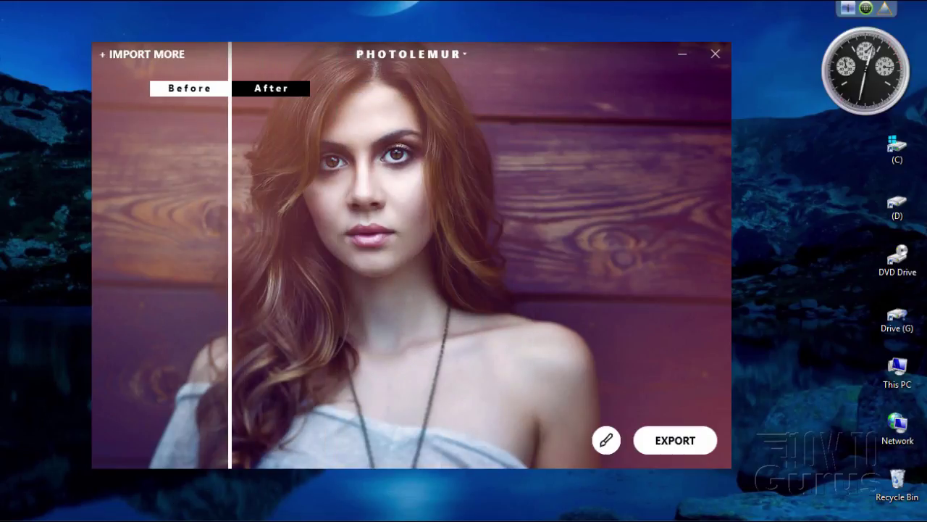
# Switch to the Photolemur website in Chrome and enlarge and reposition the browser window
pyautogui.click(239, 450)
pyautogui.moveTo(411, 77); pyautogui.dragTo(358, 47)
pyautogui.moveTo(757, 477); pyautogui.dragTo(818, 502)
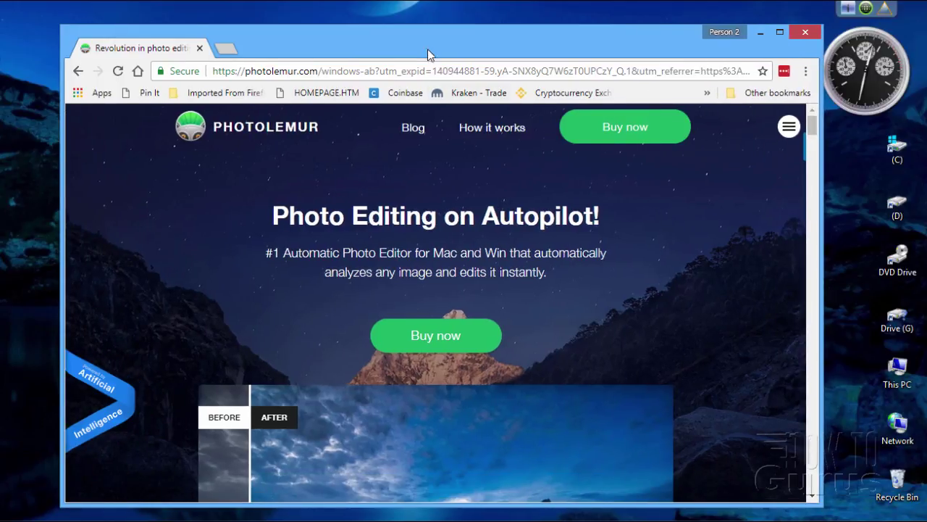
pyautogui.moveTo(429, 54); pyautogui.dragTo(422, 32)
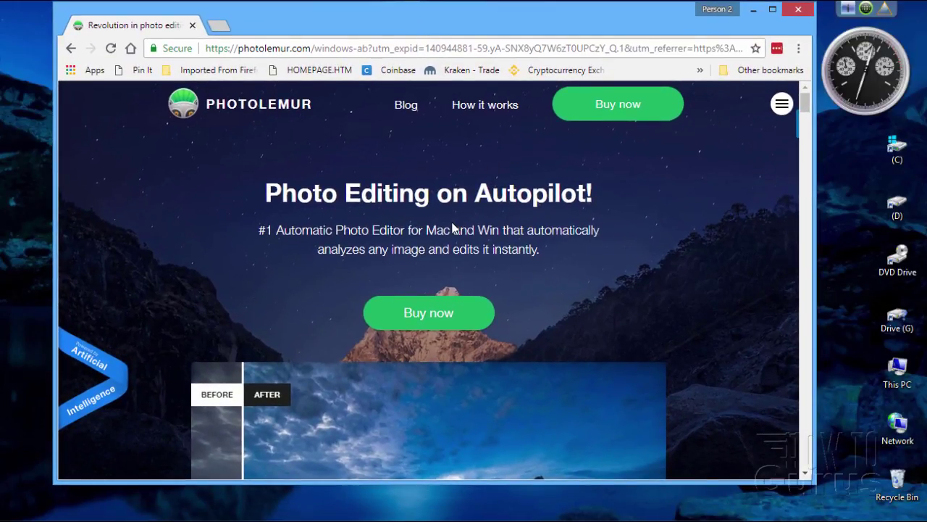
# Look through the Photolemur home page from the landscape before/after sample to the list of enhancement features
pyautogui.scroll(-2, 471, 276)
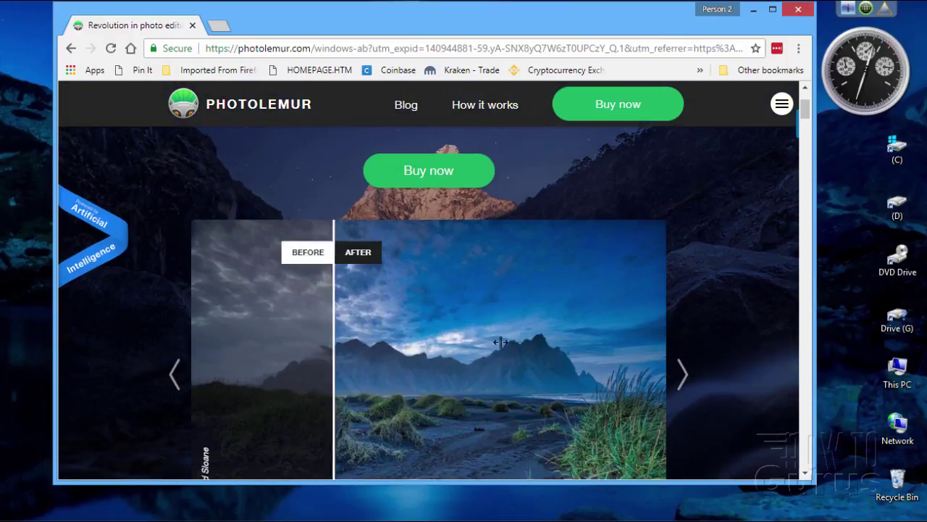
pyautogui.scroll(-1, 471, 277)
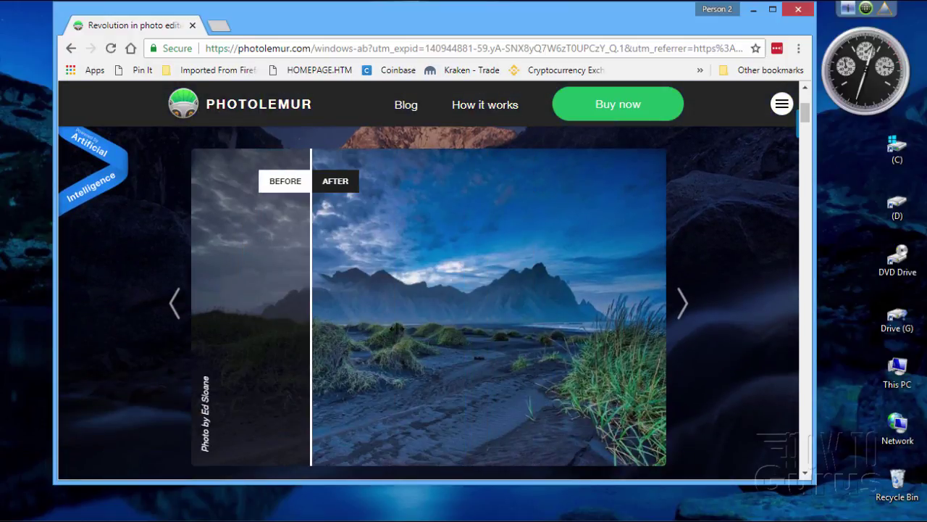
pyautogui.scroll(-2, 397, 327)
pyautogui.scroll(-1, 397, 323)
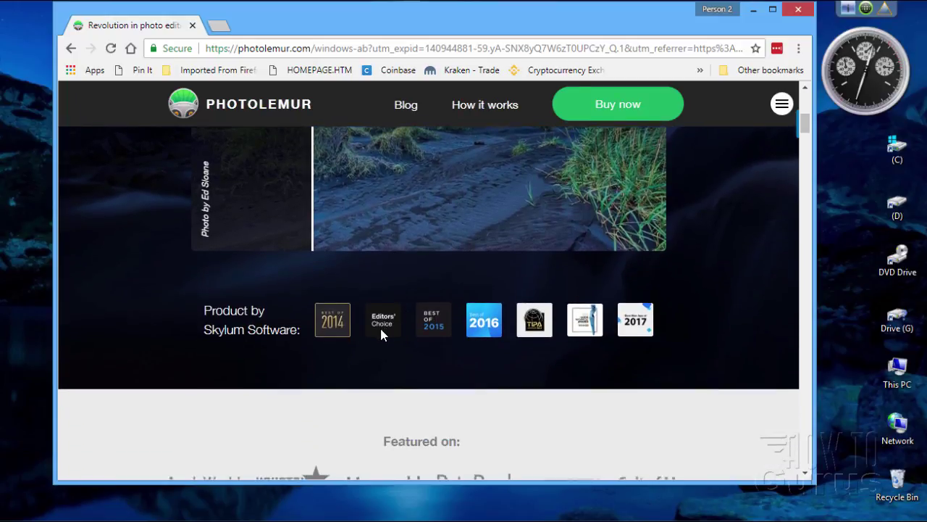
pyautogui.scroll(-2, 349, 305)
pyautogui.scroll(-5, 349, 305)
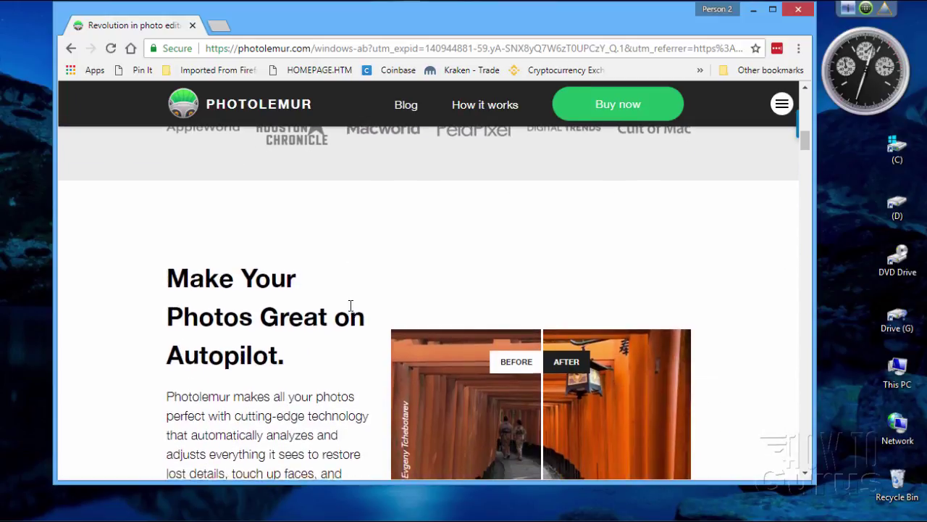
pyautogui.scroll(-2, 349, 305)
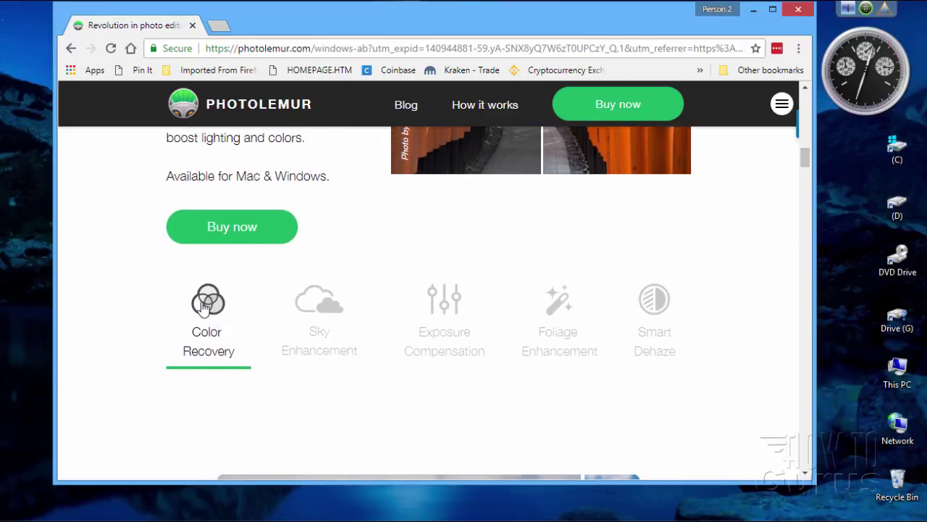
# View the before/after samples for Sky Enhancement, Exposure Compensation and Foliage Enhancement
pyautogui.click(312, 312)
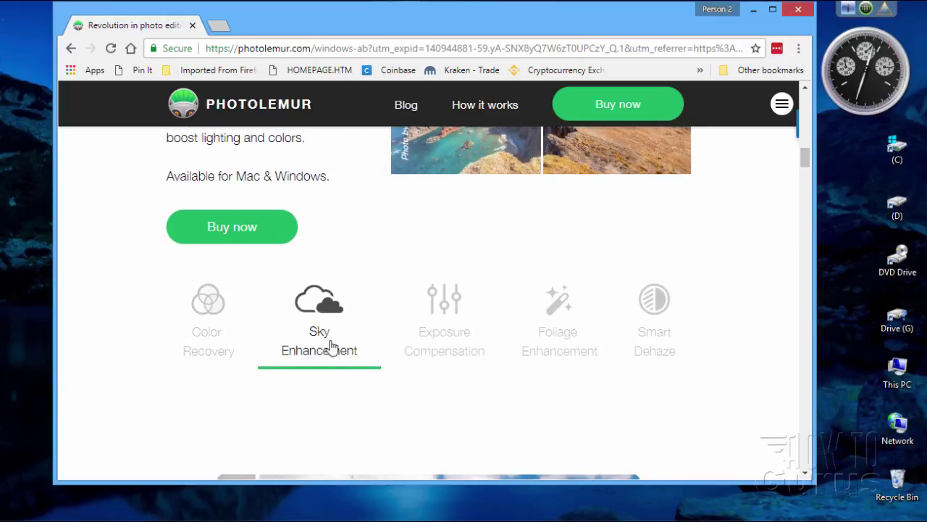
pyautogui.click(454, 303)
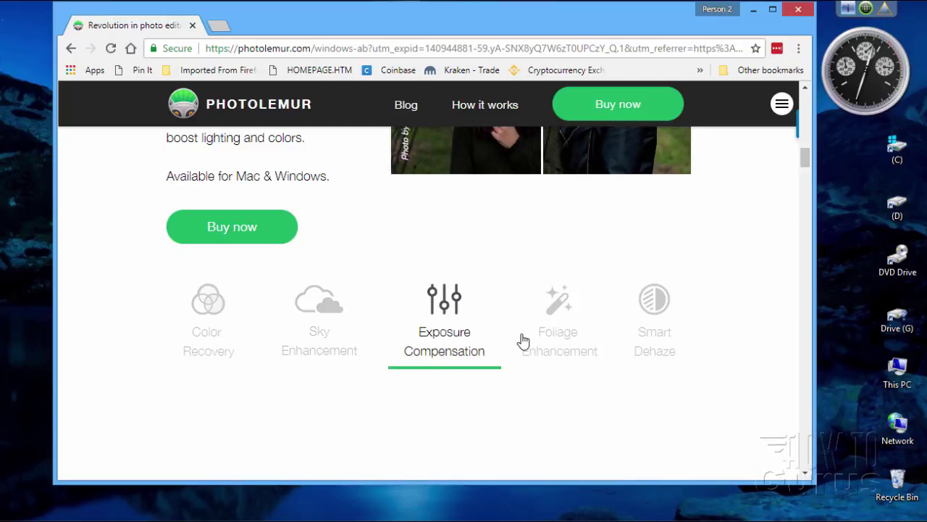
pyautogui.scroll(2, 521, 338)
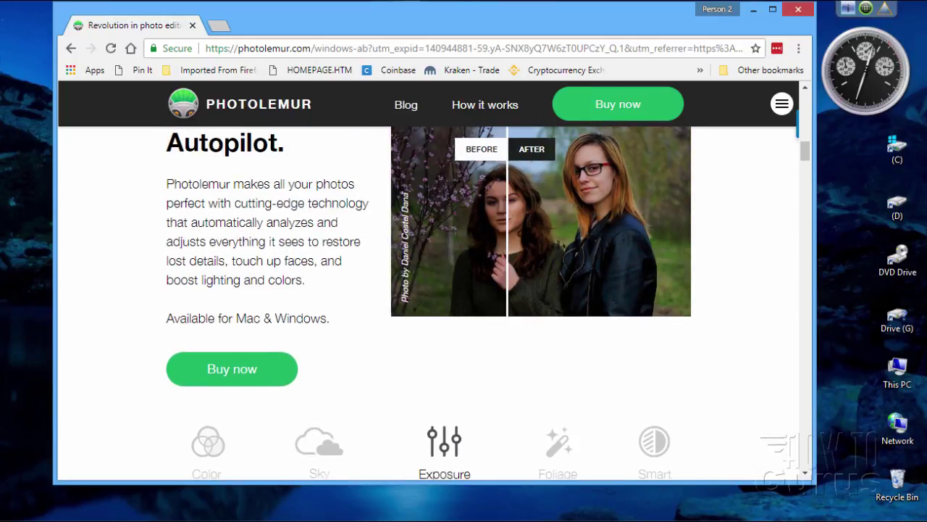
pyautogui.scroll(-2, 464, 369)
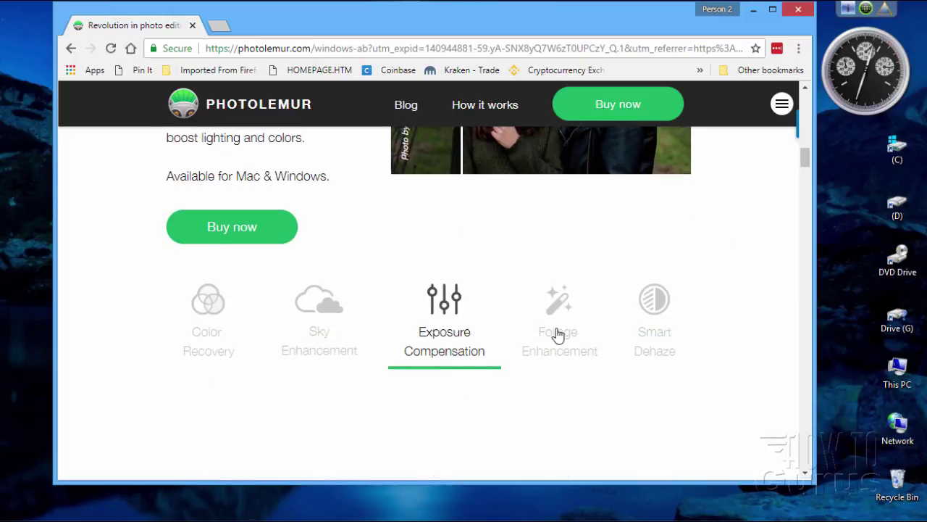
pyautogui.click(559, 307)
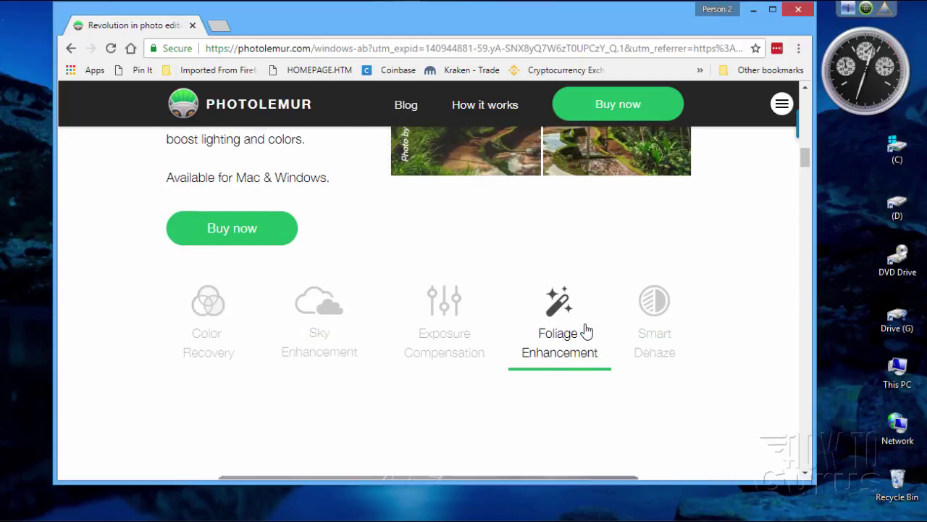
# View the website's before/after samples for Smart Dehaze, Foliage Enhancement, Exposure Compensation, Sky Enhancement and Color Recovery
pyautogui.scroll(1, 582, 327)
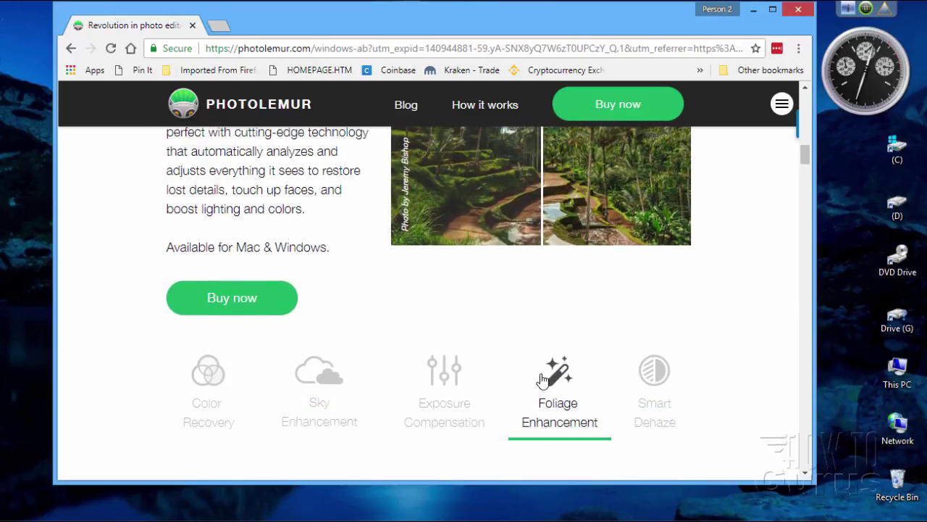
pyautogui.click(655, 372)
pyautogui.click(554, 433)
pyautogui.click(447, 409)
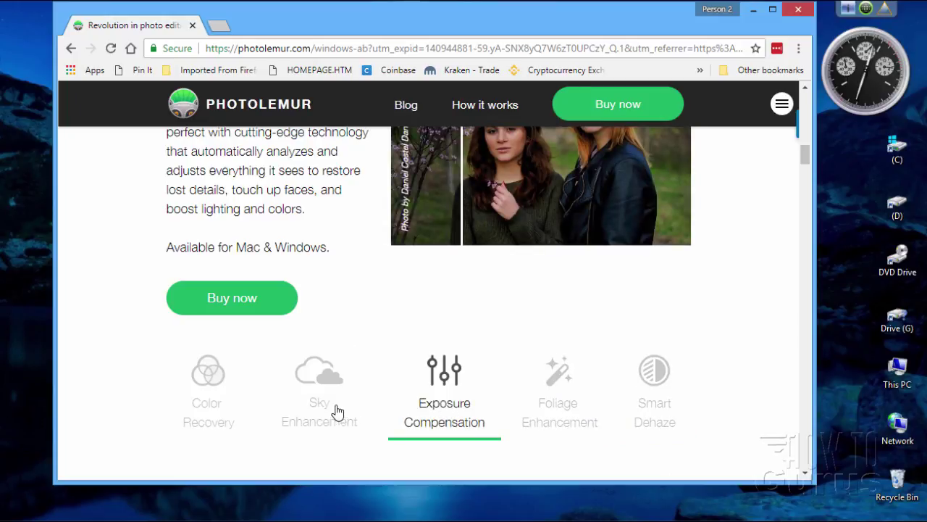
pyautogui.click(304, 426)
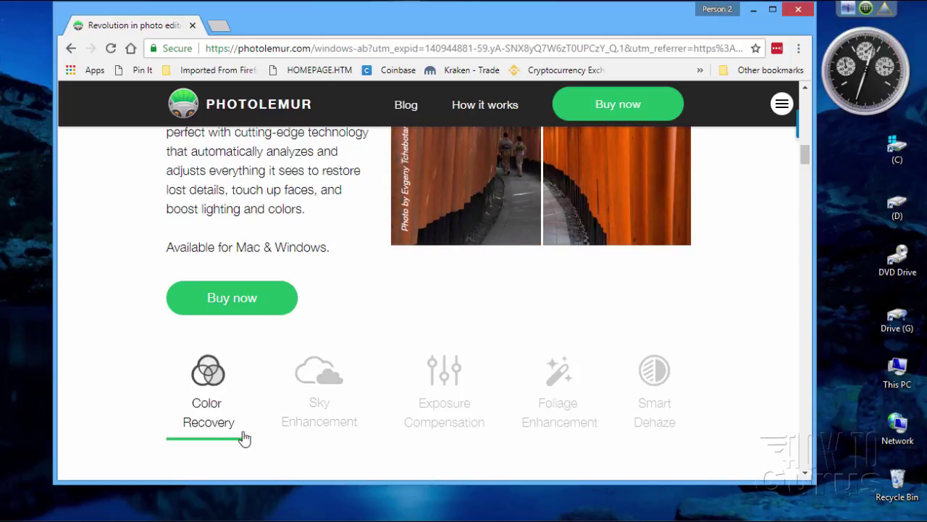
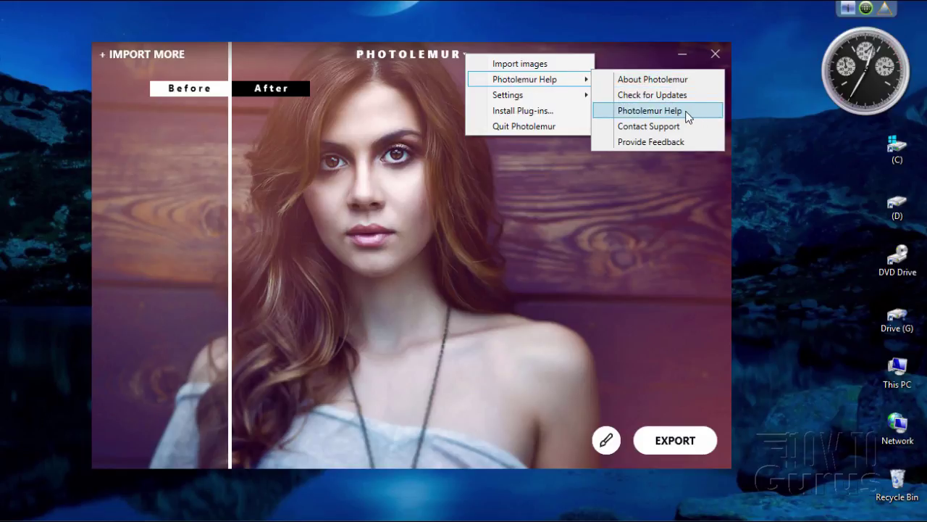
# Back in Photolemur, review the Settings options and the Photoshop and Lightroom plug-in installation choices without installing anything
pyautogui.moveTo(515, 99)
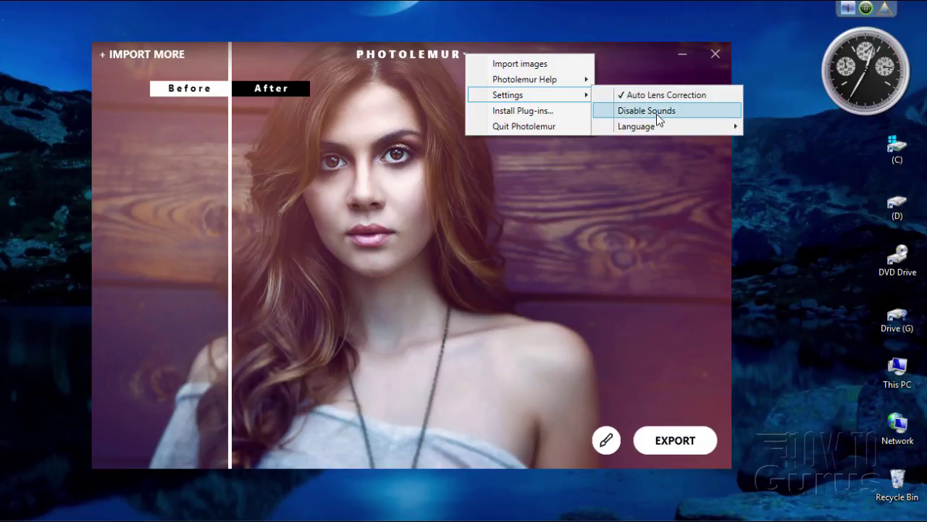
pyautogui.moveTo(651, 129)
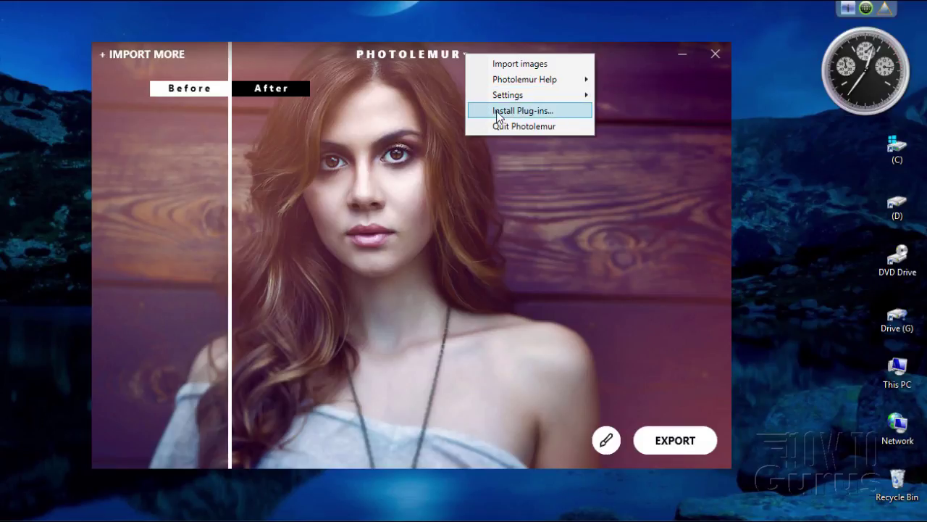
pyautogui.click(497, 118)
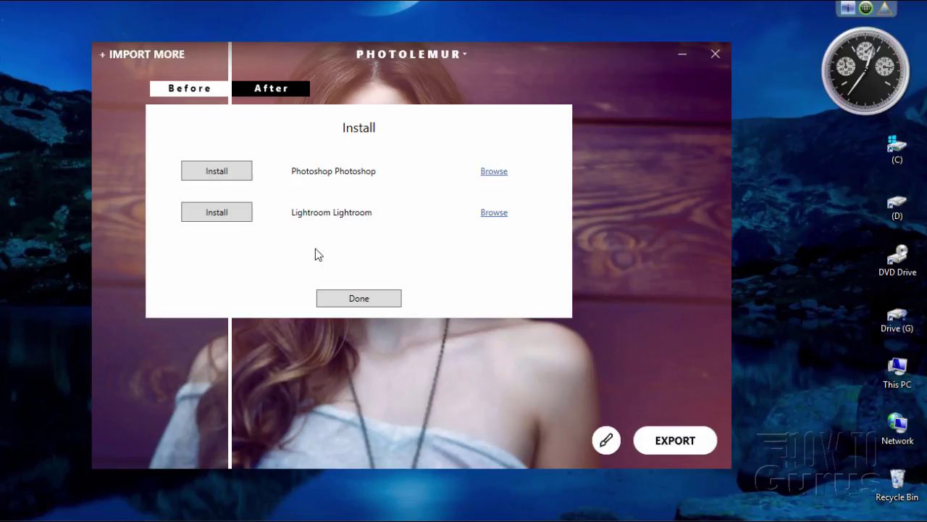
pyautogui.click(375, 297)
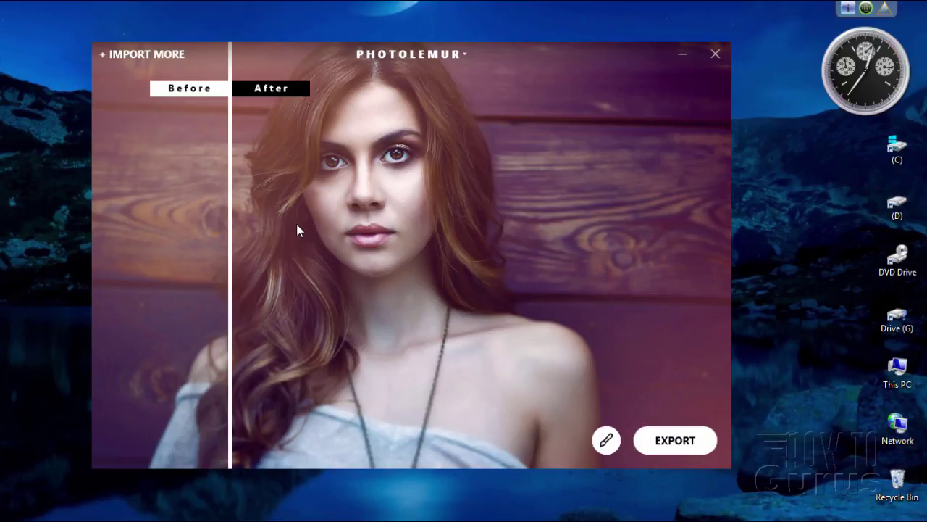
# Compare the portrait's original and enhanced versions by sweeping the before/after divider across her face and back
pyautogui.moveTo(228, 249); pyautogui.dragTo(553, 238)
pyautogui.moveTo(481, 241); pyautogui.dragTo(280, 251)
# Bring up the Photolemur photo folder in File Explorer, shrink its window beside the editor, and import werty.jpg
pyautogui.moveTo(60, 519)
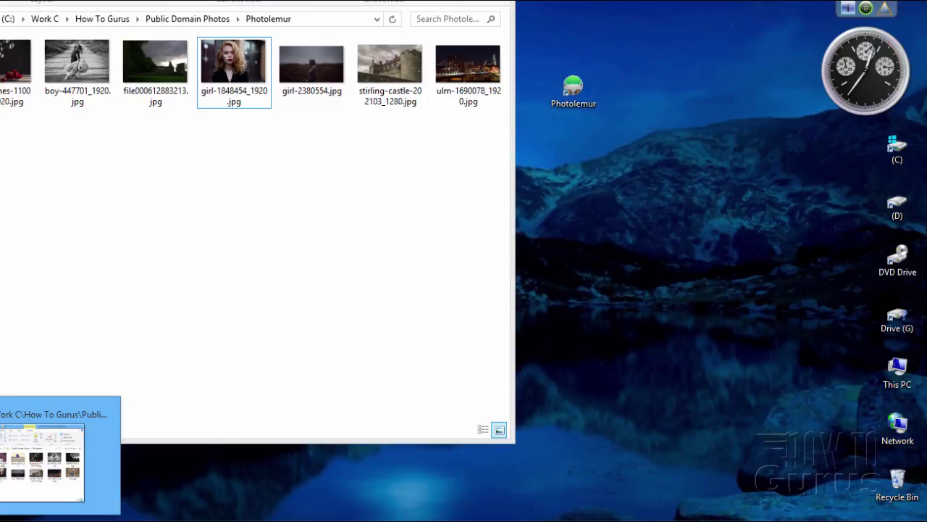
pyautogui.click(42, 461)
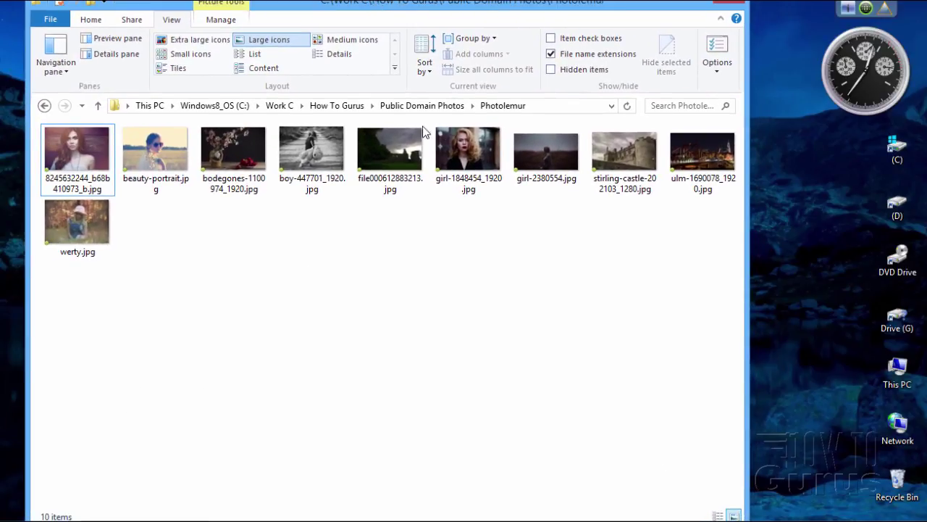
pyautogui.moveTo(25, 2); pyautogui.dragTo(281, 150)
pyautogui.moveTo(531, 172); pyautogui.dragTo(257, 73)
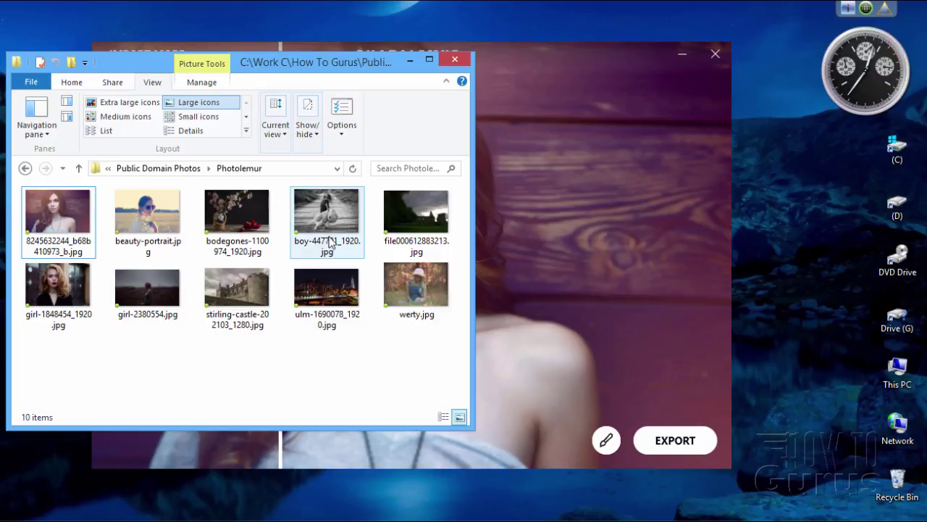
pyautogui.click(409, 284)
pyautogui.moveTo(421, 289); pyautogui.dragTo(560, 269)
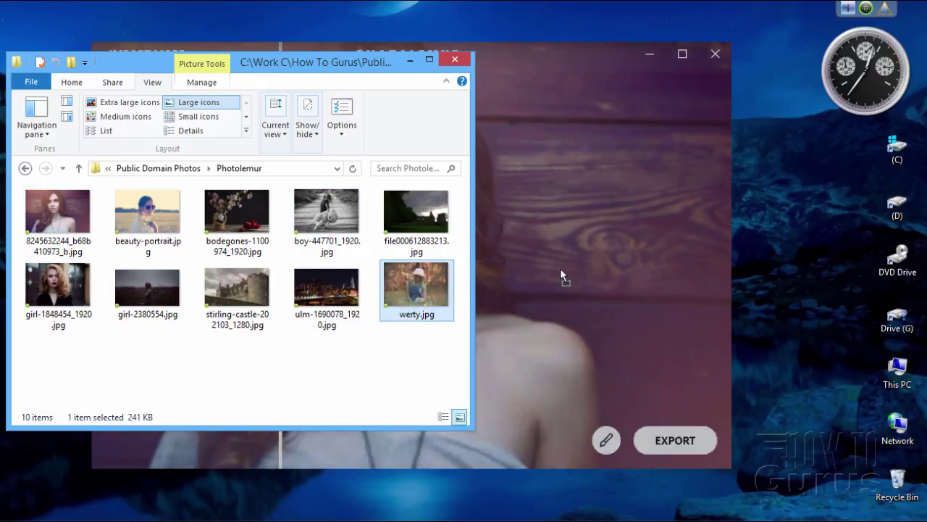
pyautogui.moveTo(368, 65); pyautogui.dragTo(238, 196)
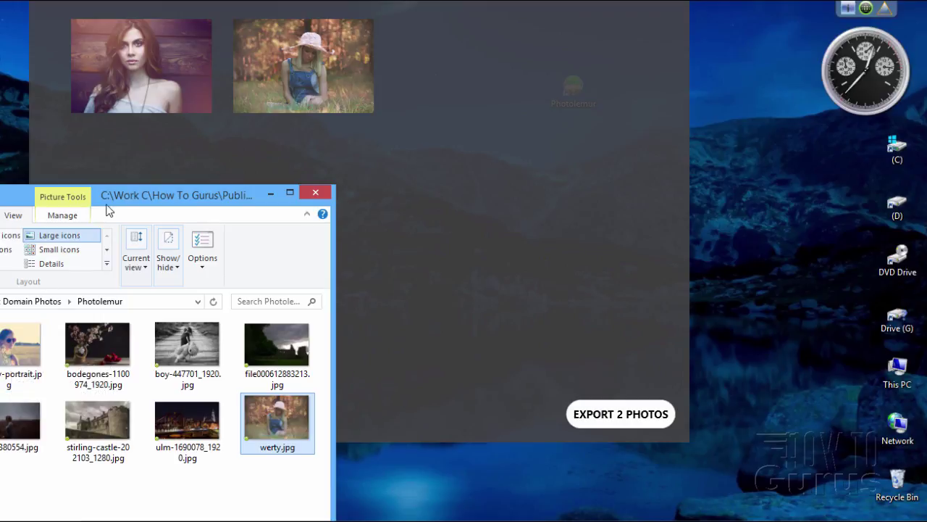
pyautogui.moveTo(124, 193); pyautogui.dragTo(180, 182)
pyautogui.click(80, 331)
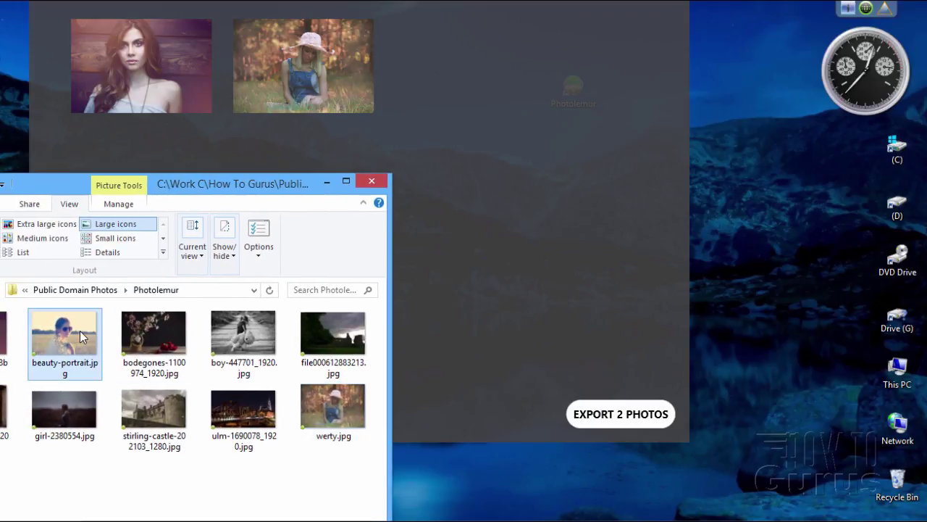
pyautogui.keyDown('shift'); pyautogui.click(303, 330); pyautogui.keyUp('shift')
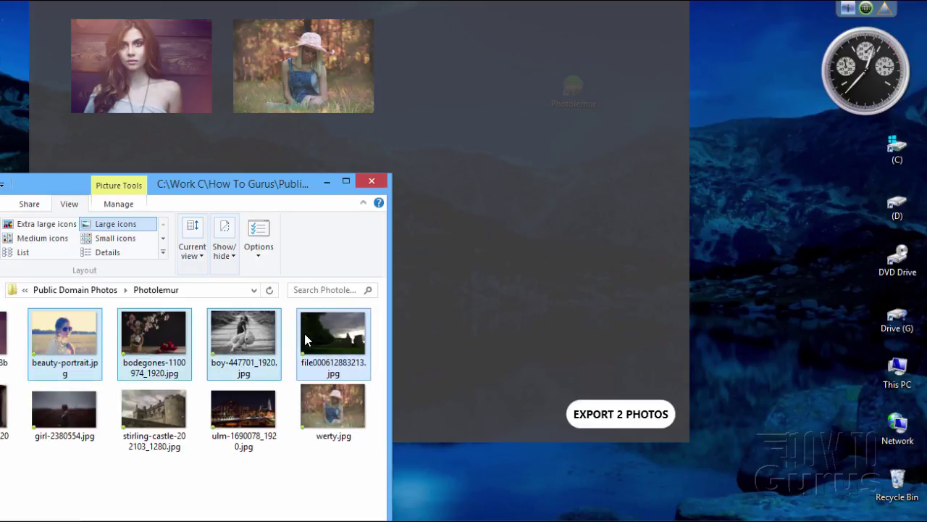
pyautogui.moveTo(239, 345); pyautogui.dragTo(484, 262)
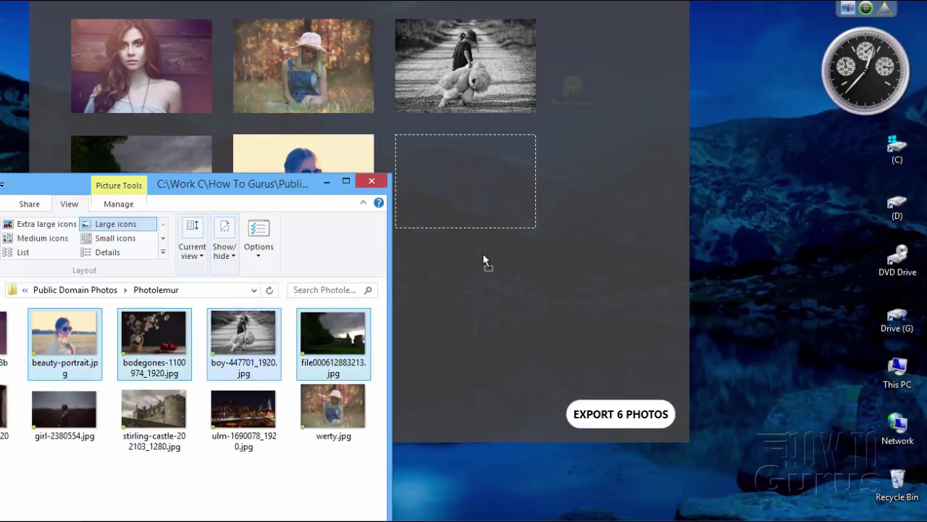
# Import the girl-1848454_1920, girl-2380554, stirling-castle-202103_1280 and ulm-1690078_1920 photos together and minimize the folder window
pyautogui.click(5, 413)
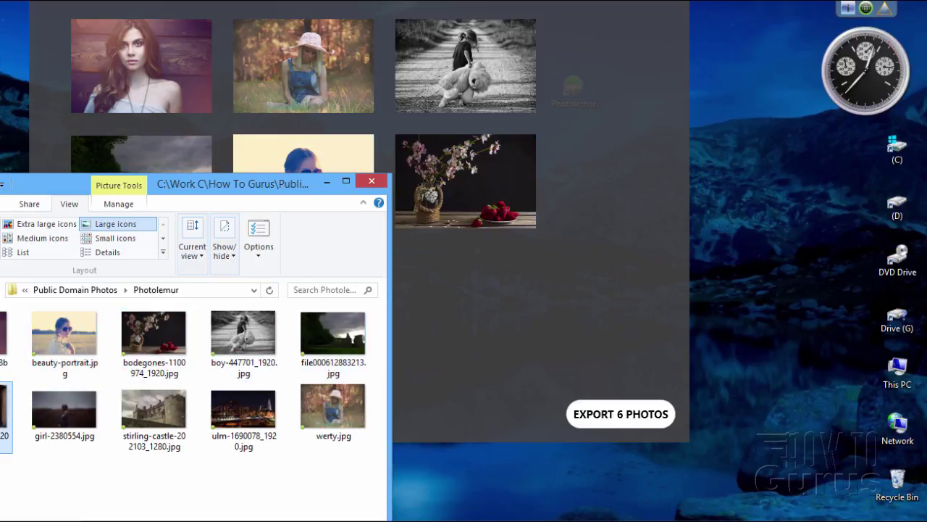
pyautogui.keyDown('shift'); pyautogui.click(249, 415); pyautogui.keyUp('shift')
pyautogui.moveTo(248, 415); pyautogui.dragTo(473, 333)
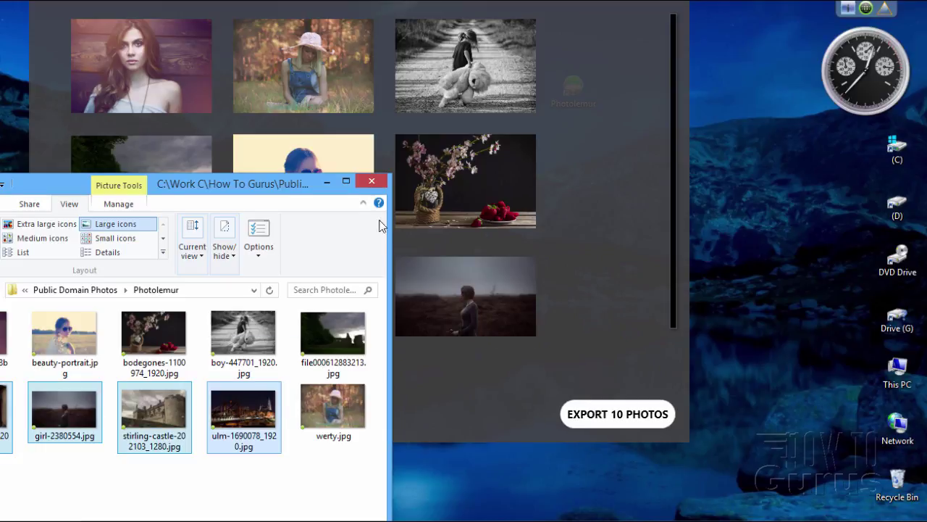
pyautogui.click(329, 182)
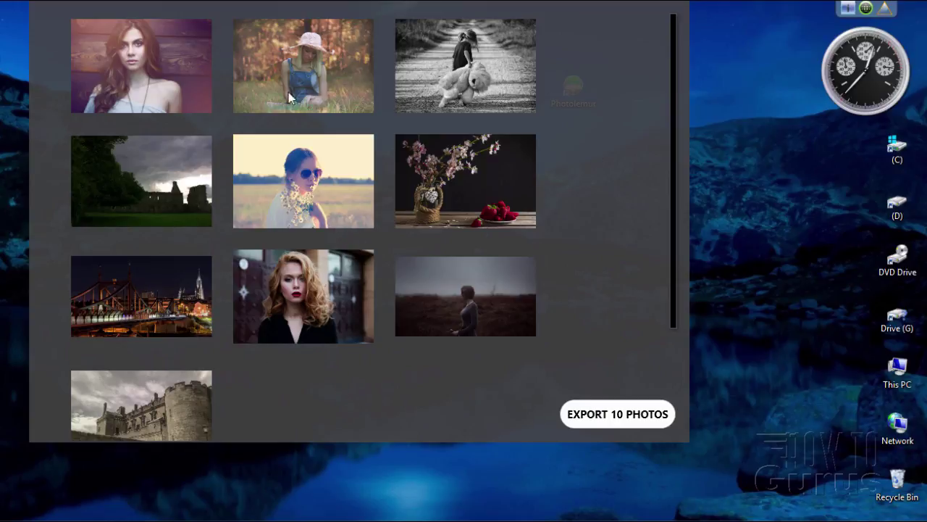
# Open the photo of the woman in the straw hat, compare its before and after versions, and return to the grid
pyautogui.click(298, 67)
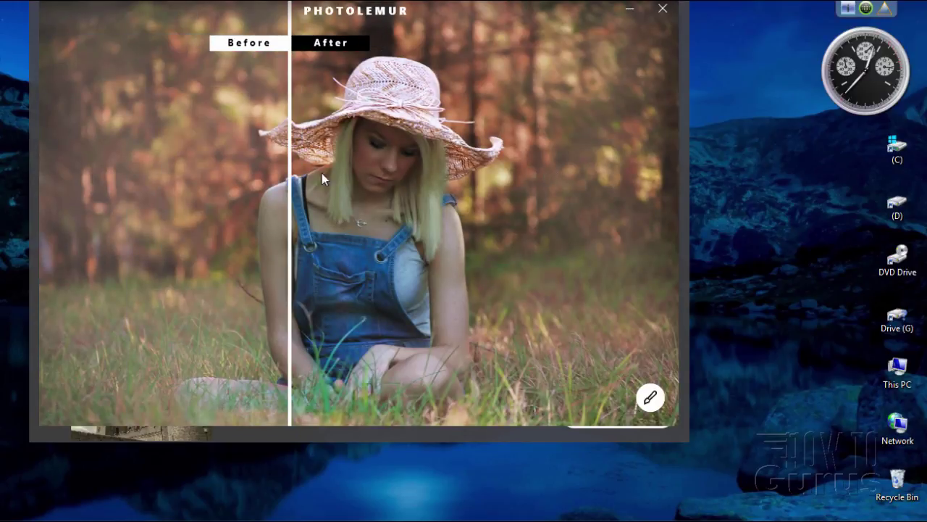
pyautogui.moveTo(290, 178); pyautogui.dragTo(168, 197)
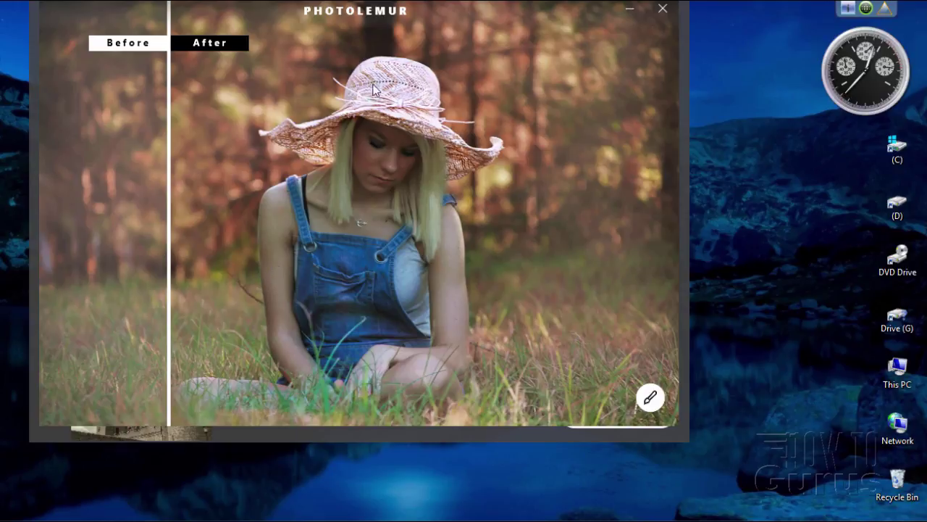
pyautogui.moveTo(168, 197); pyautogui.dragTo(202, 197)
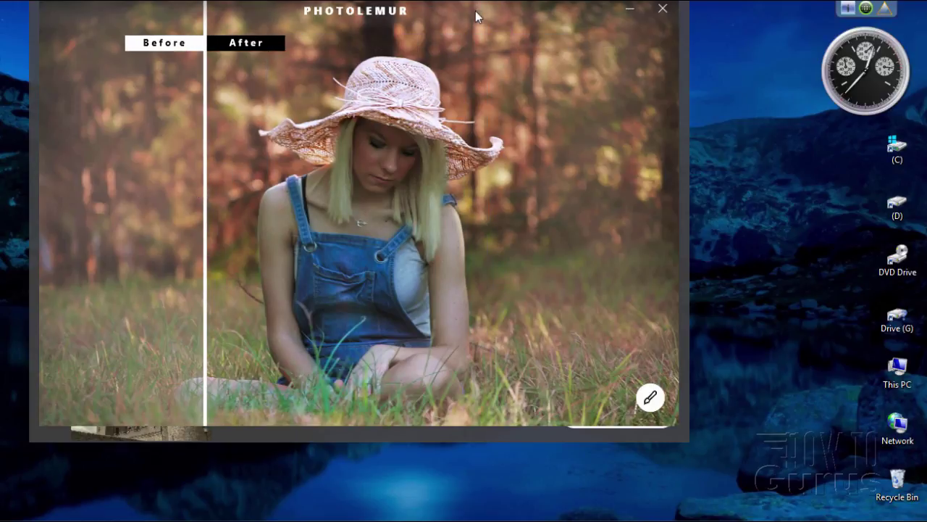
pyautogui.moveTo(476, 11); pyautogui.dragTo(445, 77)
pyautogui.click(660, 71)
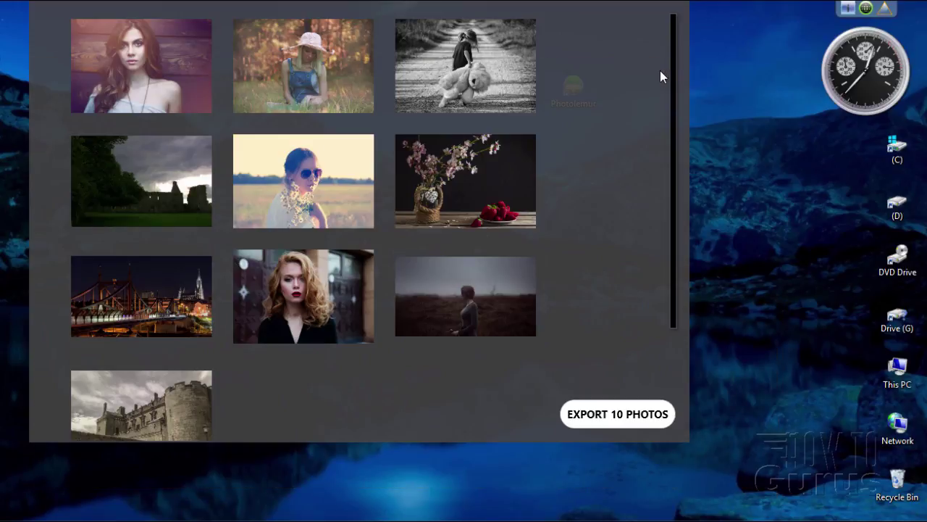
# Open the black-and-white photo of the child with the stuffed lion, compare before and after across it, and close it
pyautogui.click(468, 62)
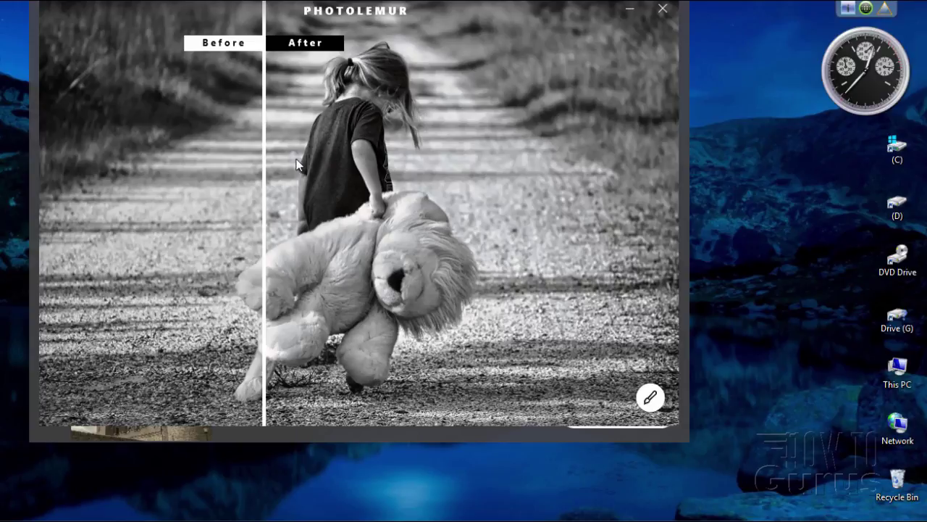
pyautogui.moveTo(269, 165); pyautogui.dragTo(552, 275)
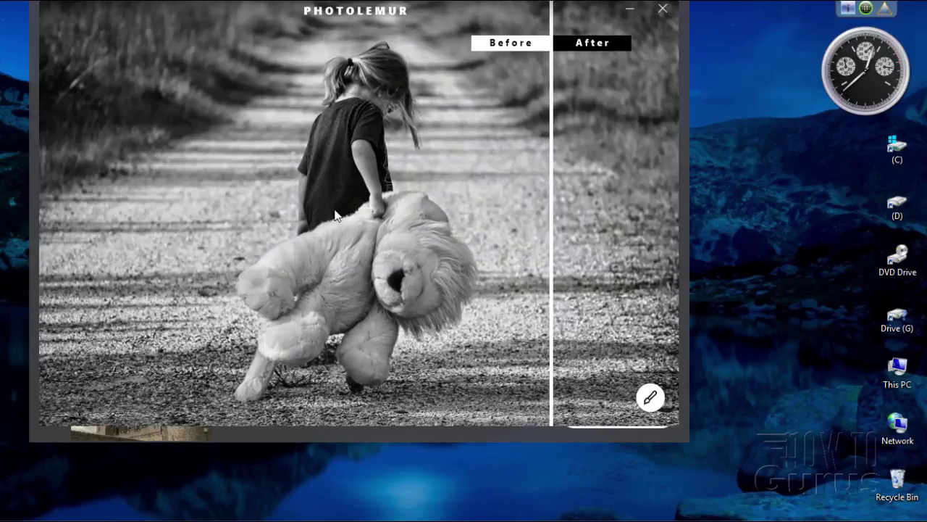
pyautogui.moveTo(549, 154); pyautogui.dragTo(420, 147)
pyautogui.moveTo(483, 144); pyautogui.dragTo(232, 153)
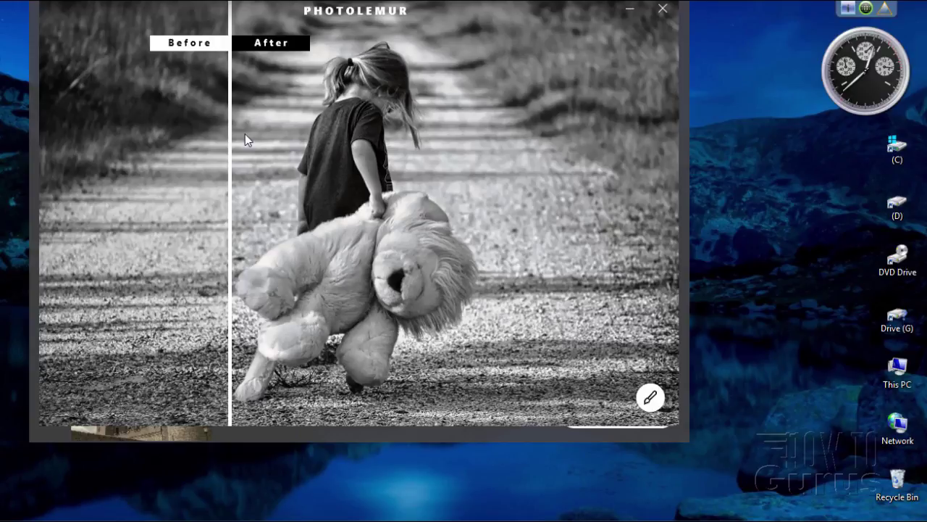
pyautogui.moveTo(228, 136); pyautogui.dragTo(155, 147)
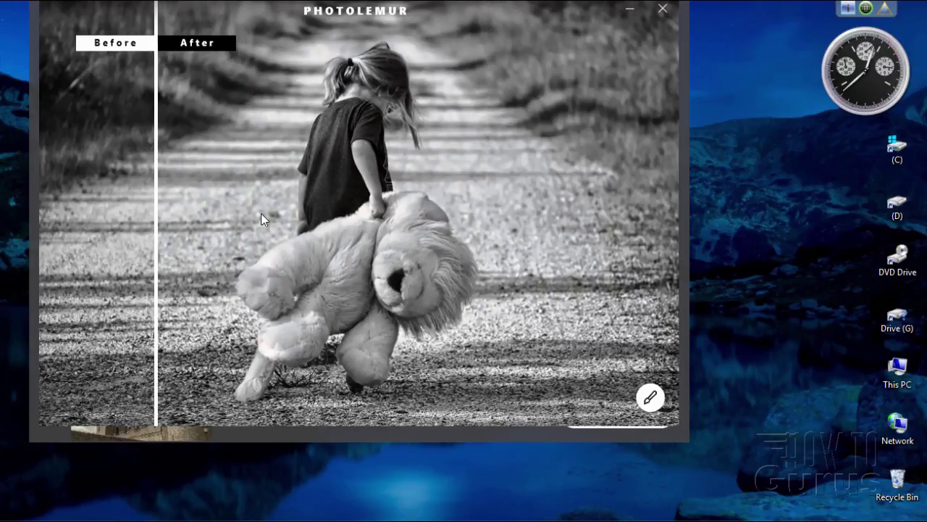
pyautogui.click(663, 10)
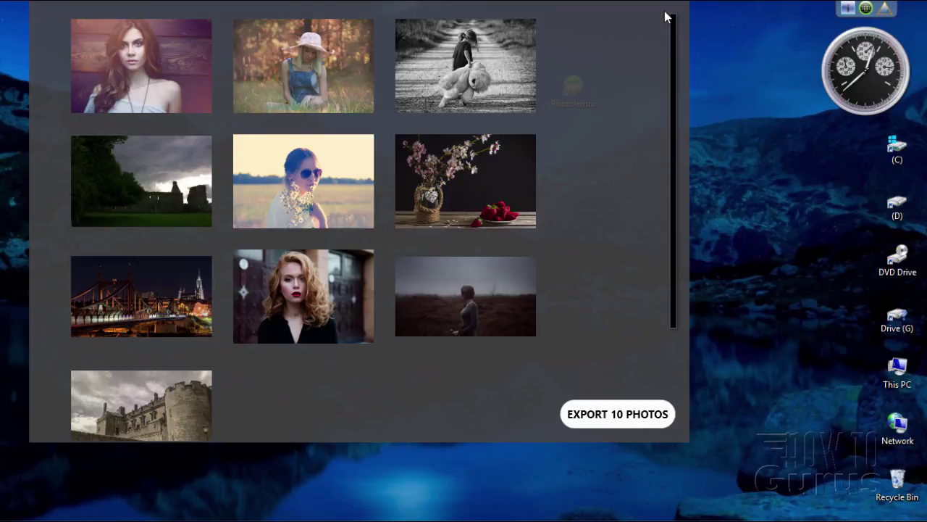
# Compare the sunglasses portrait's before and after versions and lower its enhancement strength to slightly past midway between Original and Boost
pyautogui.click(302, 181)
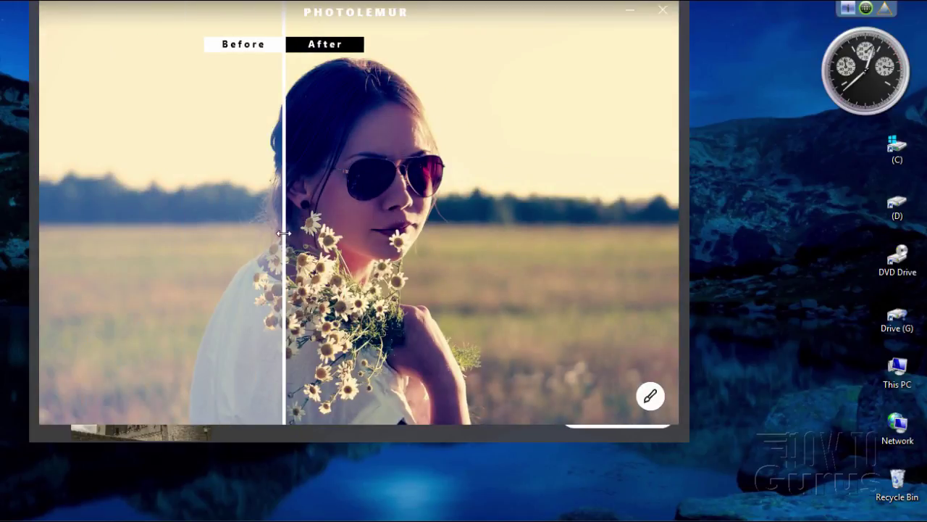
pyautogui.moveTo(284, 233); pyautogui.dragTo(190, 211)
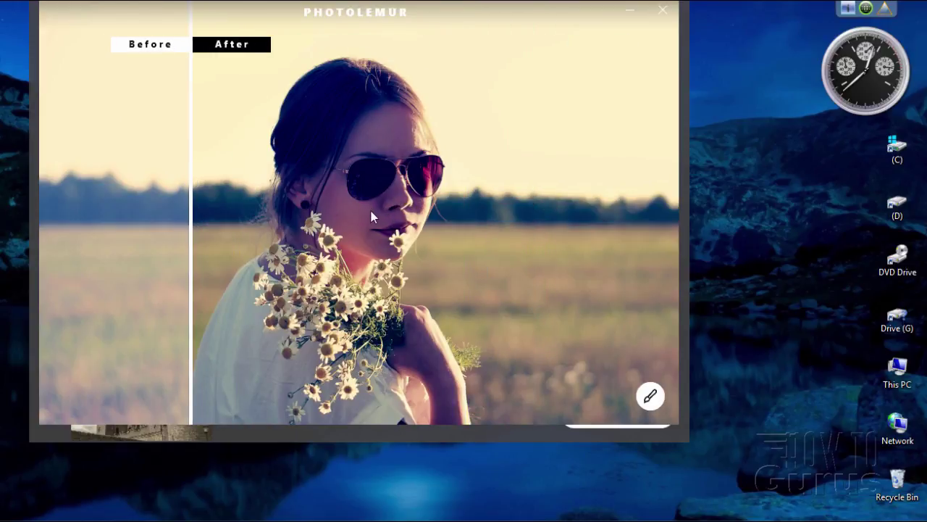
pyautogui.click(651, 398)
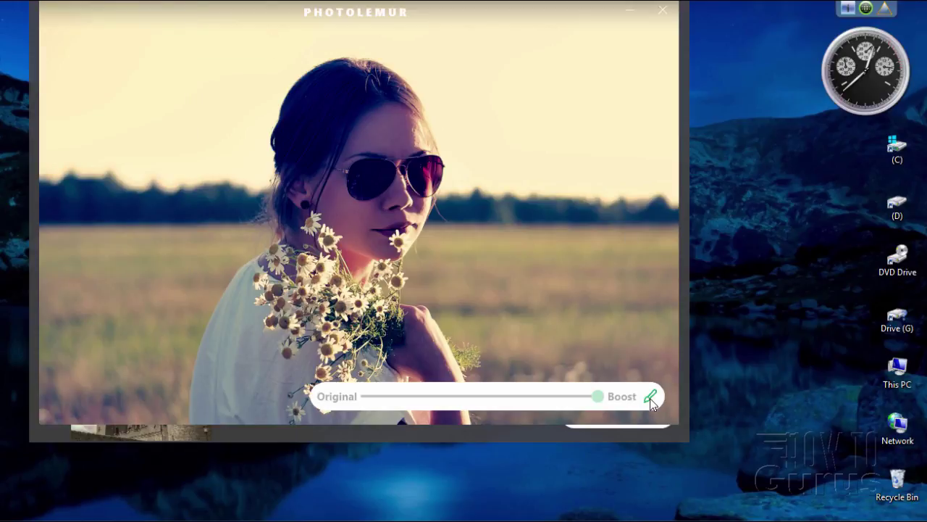
pyautogui.moveTo(598, 398); pyautogui.dragTo(497, 407)
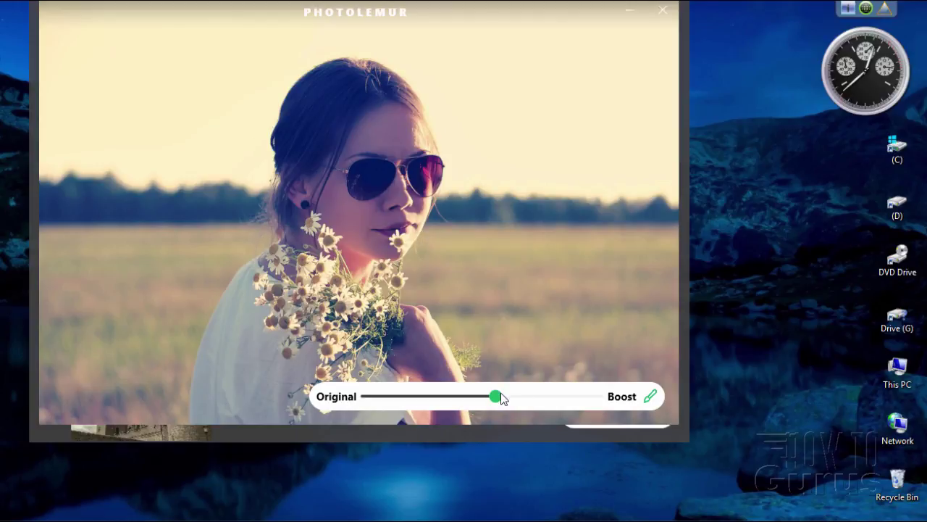
pyautogui.moveTo(571, 396); pyautogui.dragTo(489, 397)
pyautogui.click(662, 10)
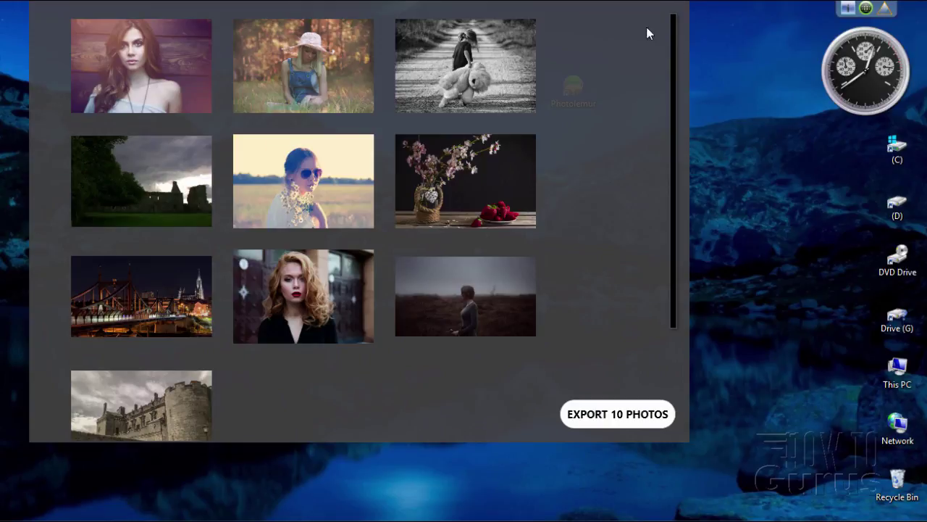
# Review the export destinations for all the imported photos and cancel without exporting
pyautogui.click(613, 423)
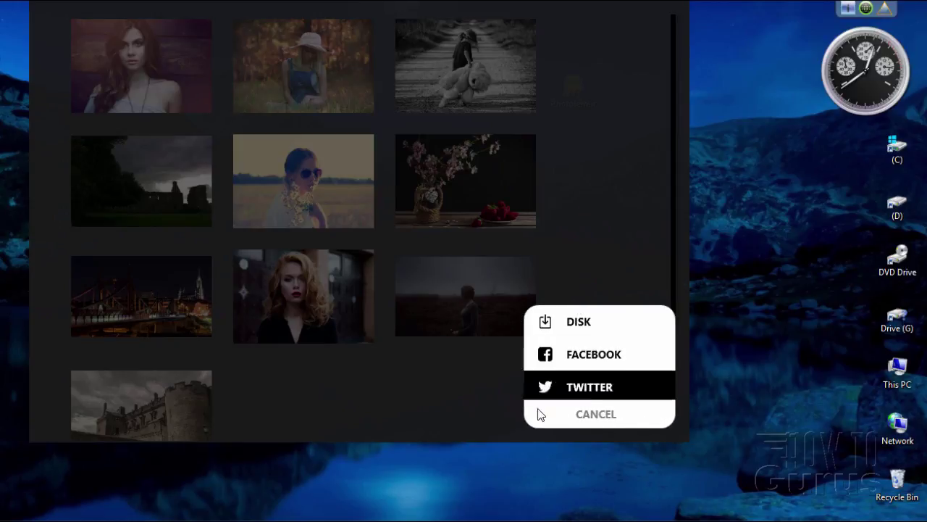
pyautogui.click(583, 416)
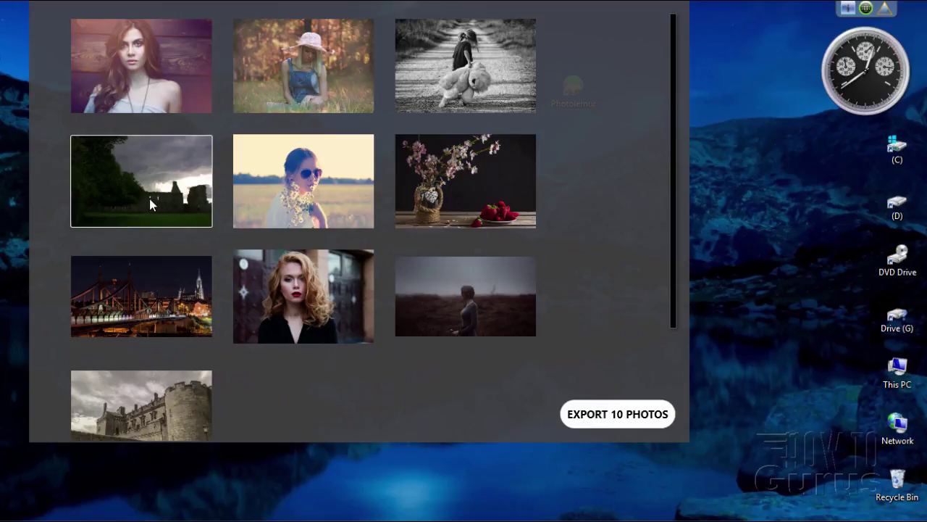
# Open the dark photo of the stone ruins, compare its before and after versions across the tree area, and close it
pyautogui.click(119, 178)
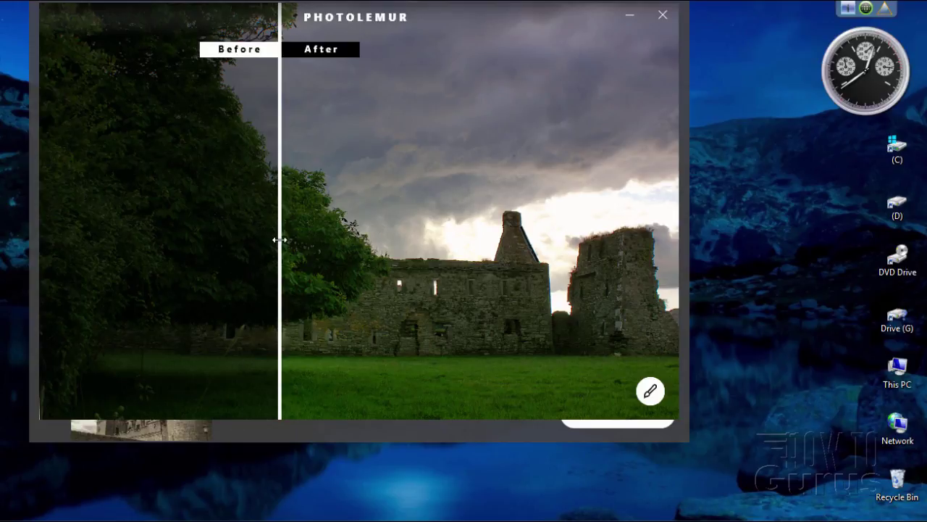
pyautogui.moveTo(280, 239); pyautogui.dragTo(111, 236)
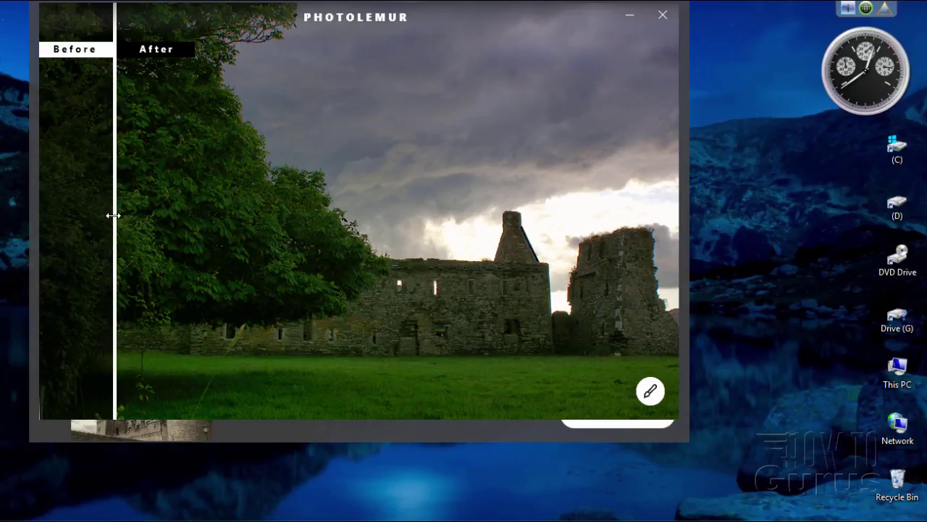
pyautogui.moveTo(114, 217); pyautogui.dragTo(342, 206)
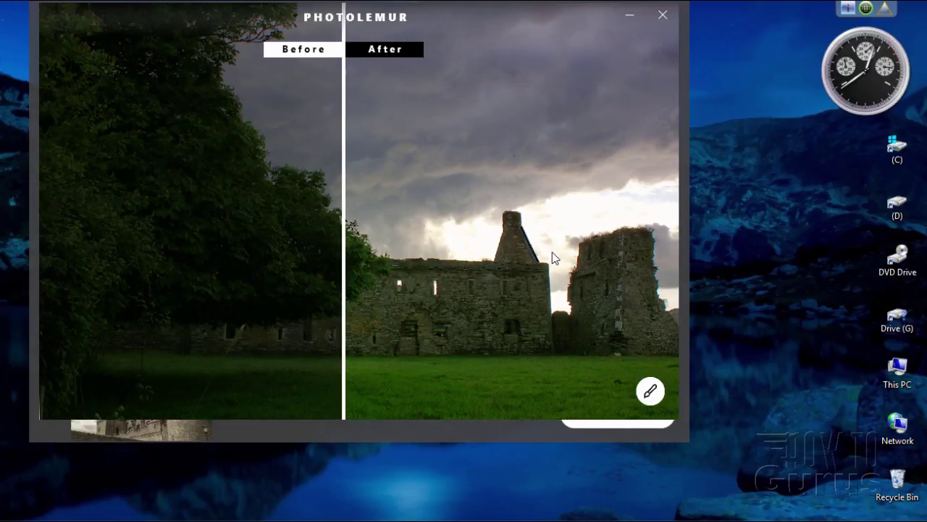
pyautogui.moveTo(348, 204); pyautogui.dragTo(87, 218)
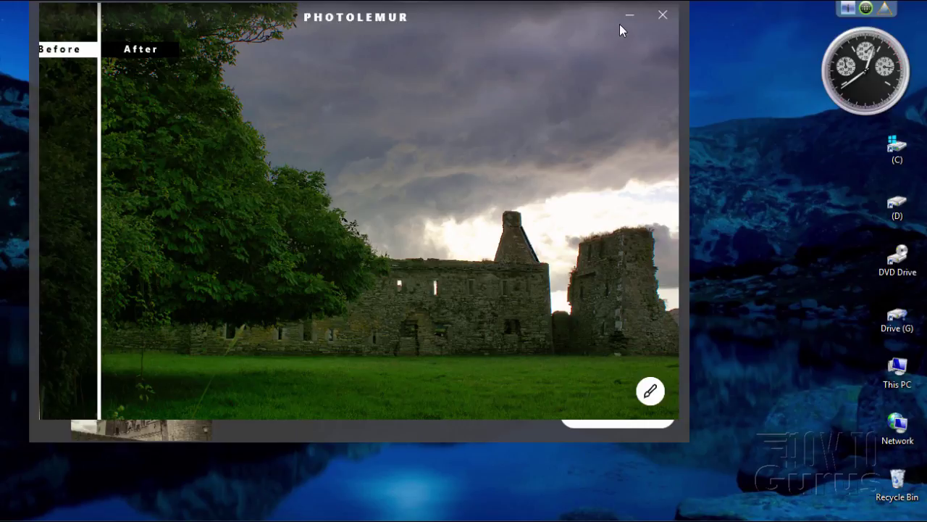
pyautogui.click(662, 15)
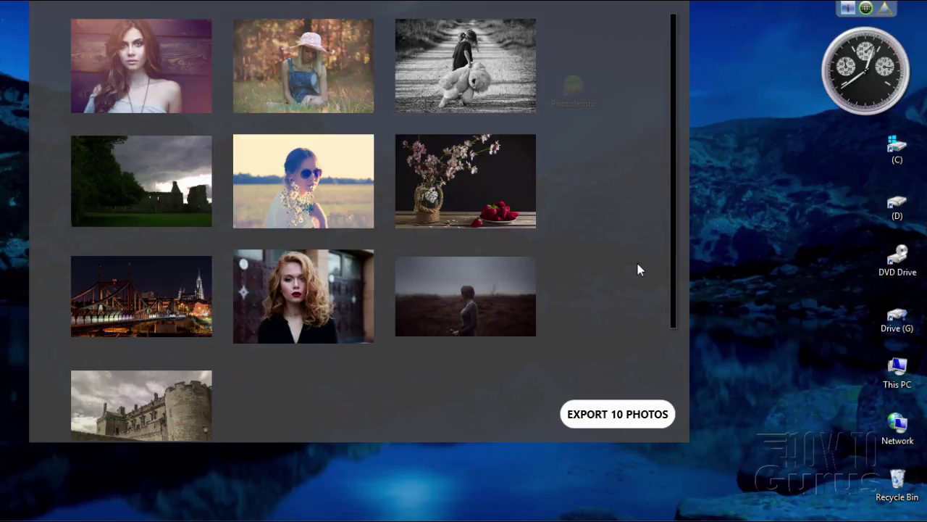
# Open the night photo of the bridge, compare its before and after versions, and return to the grid
pyautogui.click(133, 313)
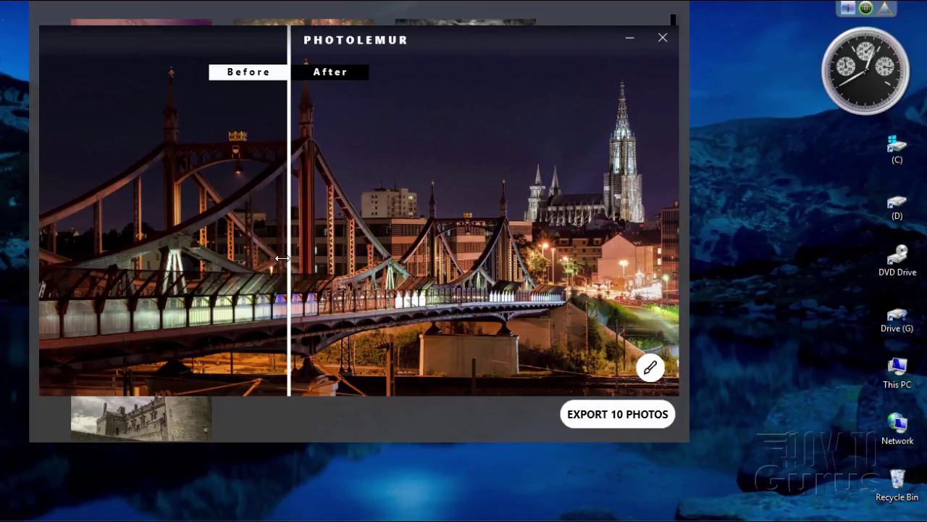
pyautogui.moveTo(287, 259); pyautogui.dragTo(93, 199)
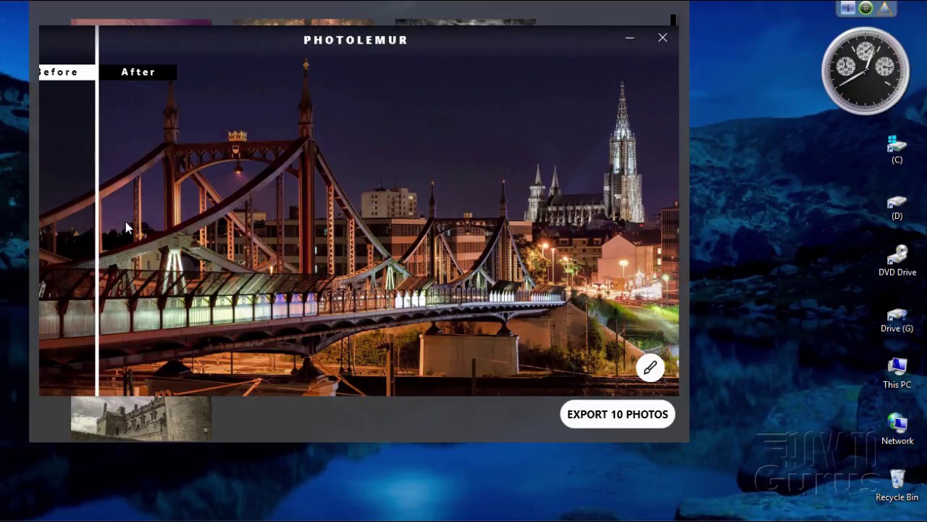
pyautogui.moveTo(101, 217); pyautogui.dragTo(99, 172)
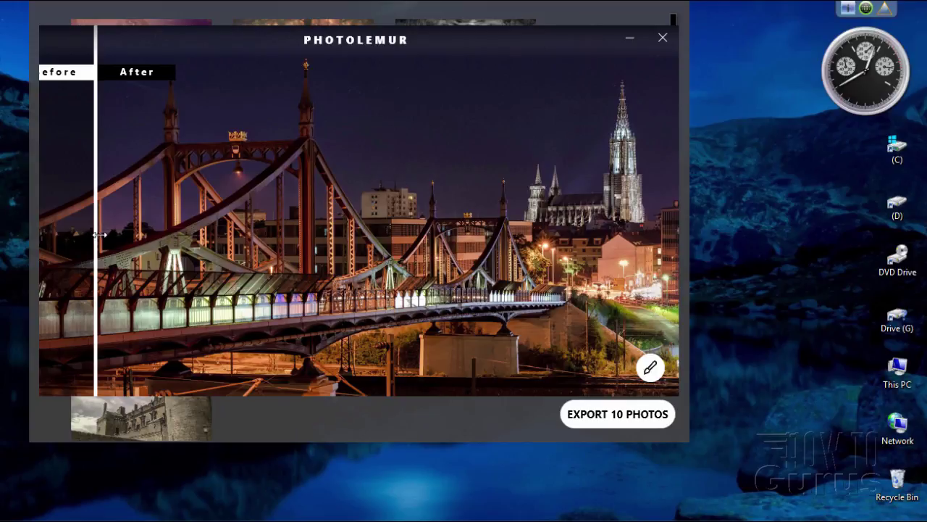
pyautogui.moveTo(100, 234)
pyautogui.mouseDown()
pyautogui.moveTo(606, 229)
pyautogui.moveTo(95, 241)
pyautogui.moveTo(616, 232)
pyautogui.moveTo(85, 235)
pyautogui.mouseUp()
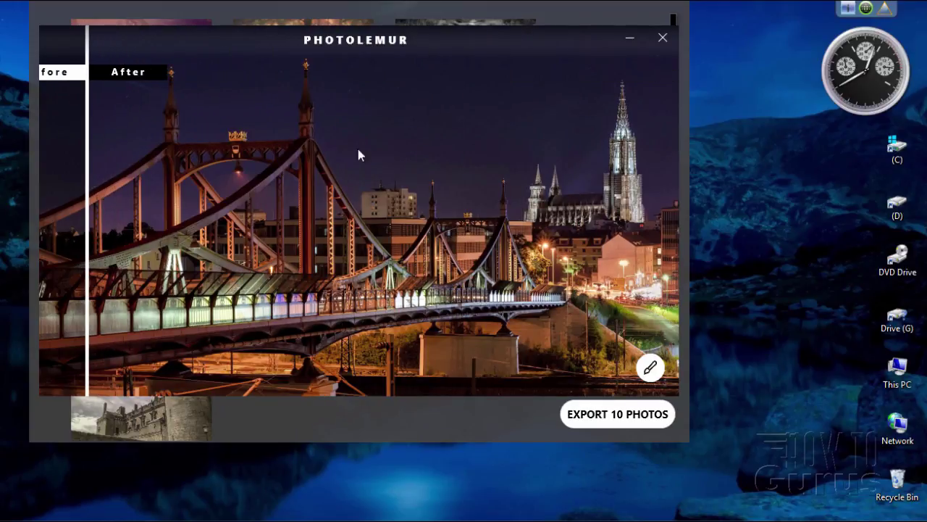
pyautogui.click(663, 38)
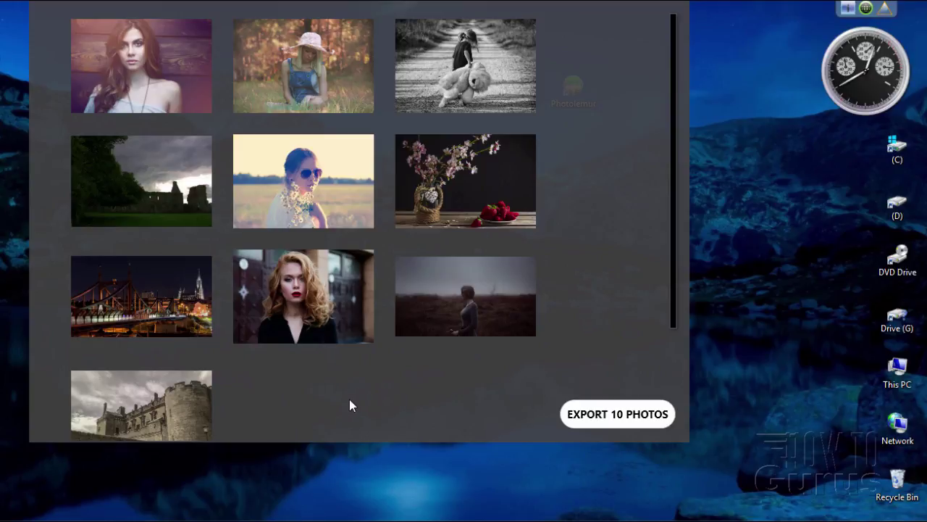
# Open the still life with blossoms and strawberries, compare before and after across the whole image, and close it
pyautogui.click(465, 177)
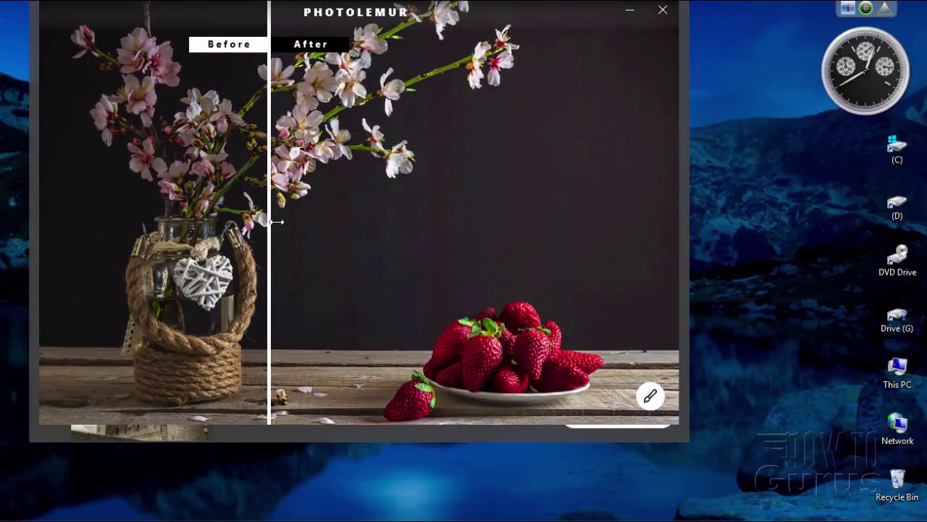
pyautogui.moveTo(270, 222); pyautogui.dragTo(91, 203)
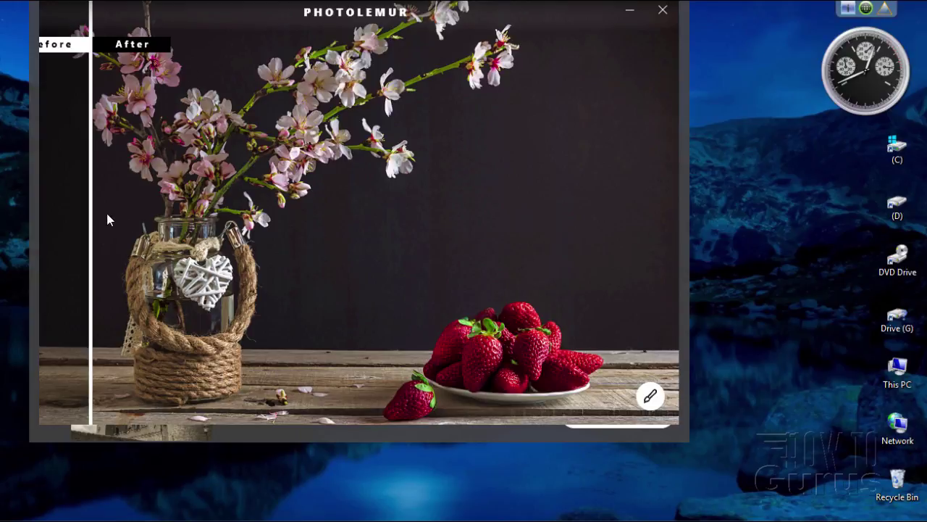
pyautogui.moveTo(152, 205); pyautogui.dragTo(482, 182)
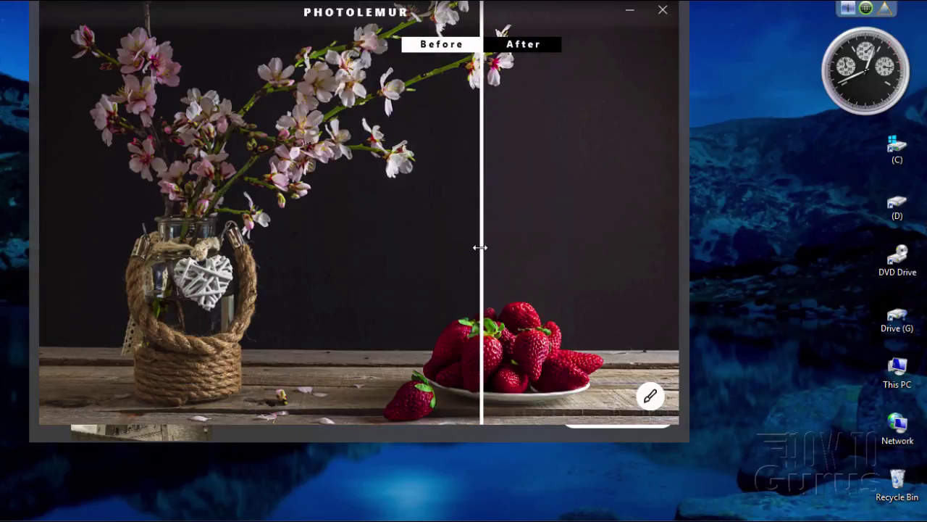
pyautogui.moveTo(478, 248); pyautogui.dragTo(90, 256)
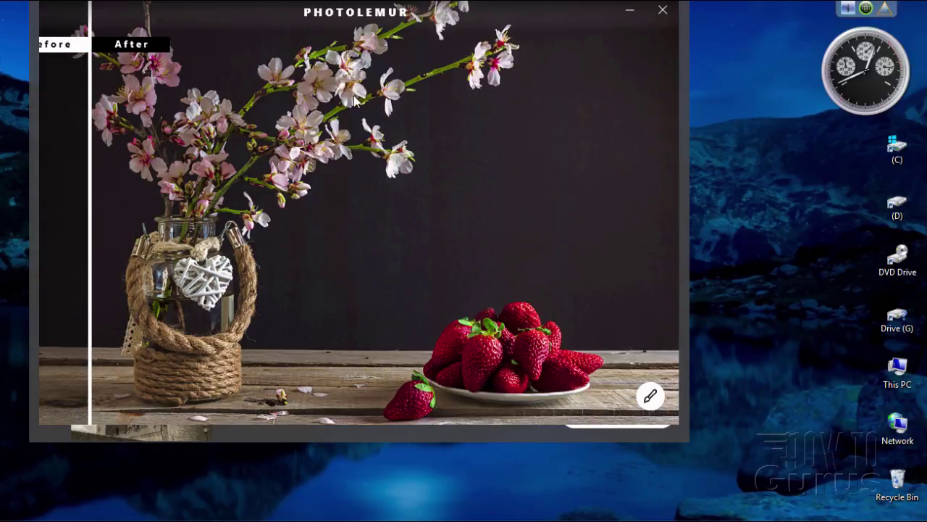
pyautogui.click(662, 12)
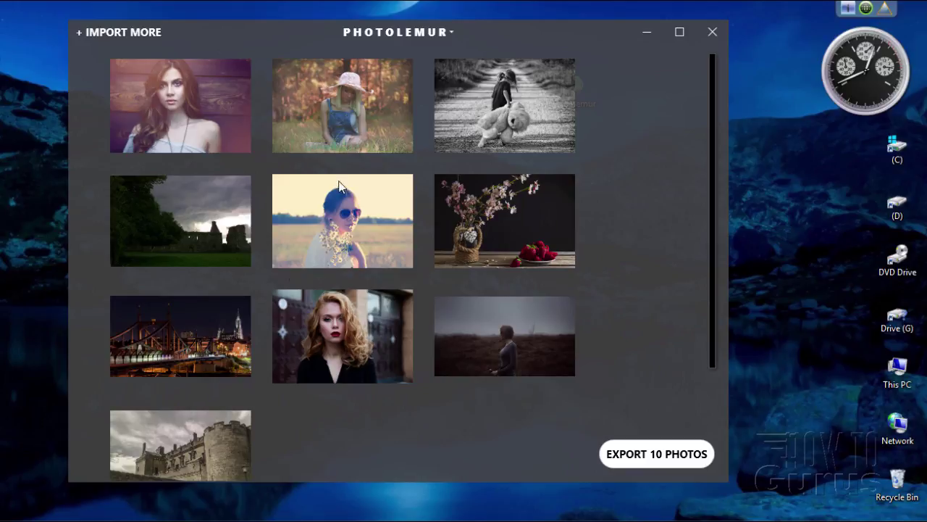
# Select the sunglasses, blossom, blonde-hair and misty-field photos together in the grid, and clear the selection
pyautogui.moveTo(425, 360); pyautogui.dragTo(282, 196)
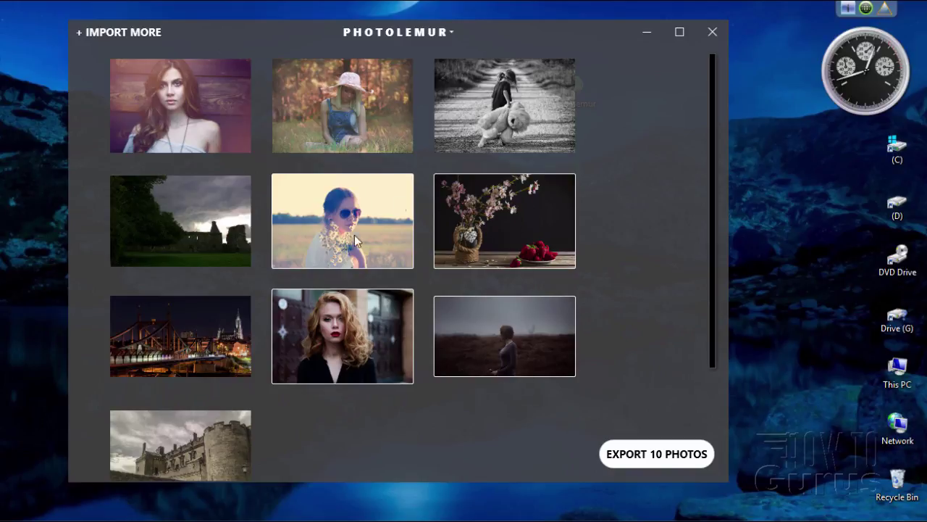
pyautogui.click(464, 418)
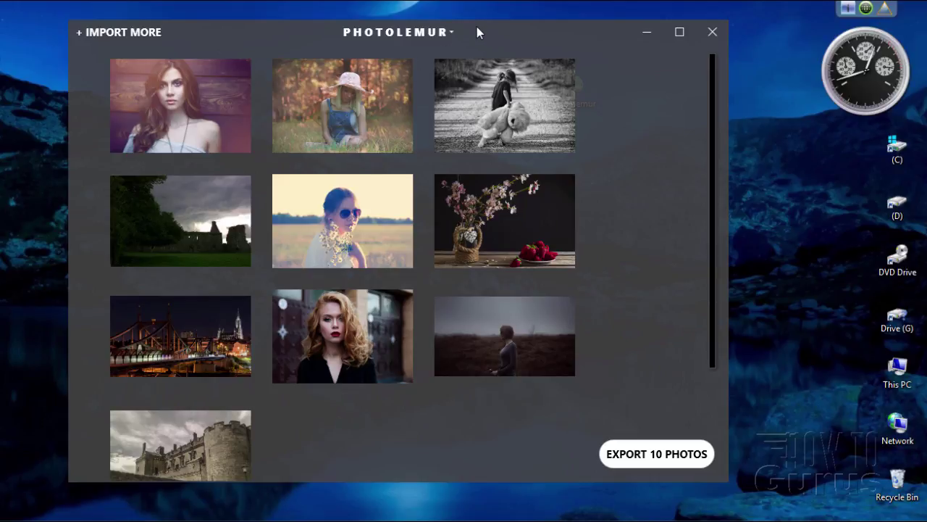
# Open the portrait of the woman with curly blonde hair, position its preview over the grid, and compare before and after
pyautogui.moveTo(477, 27); pyautogui.dragTo(486, 24)
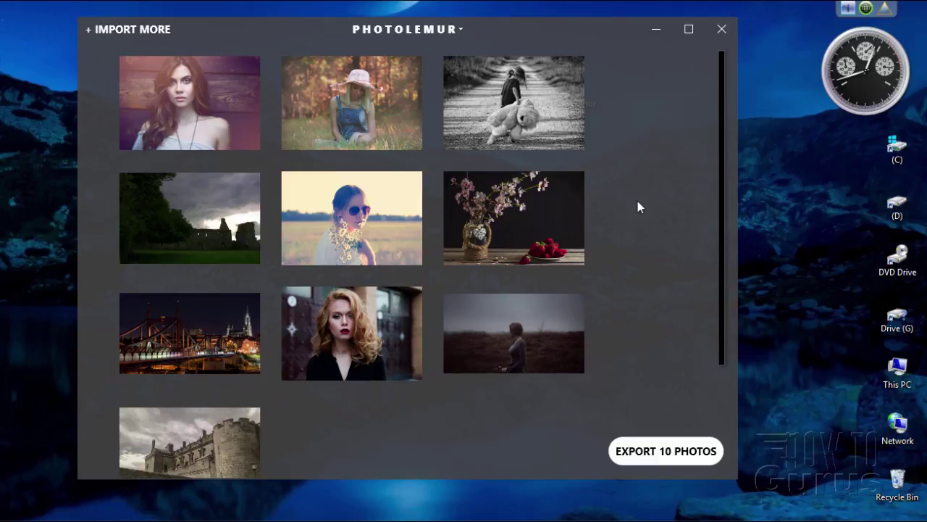
pyautogui.click(341, 341)
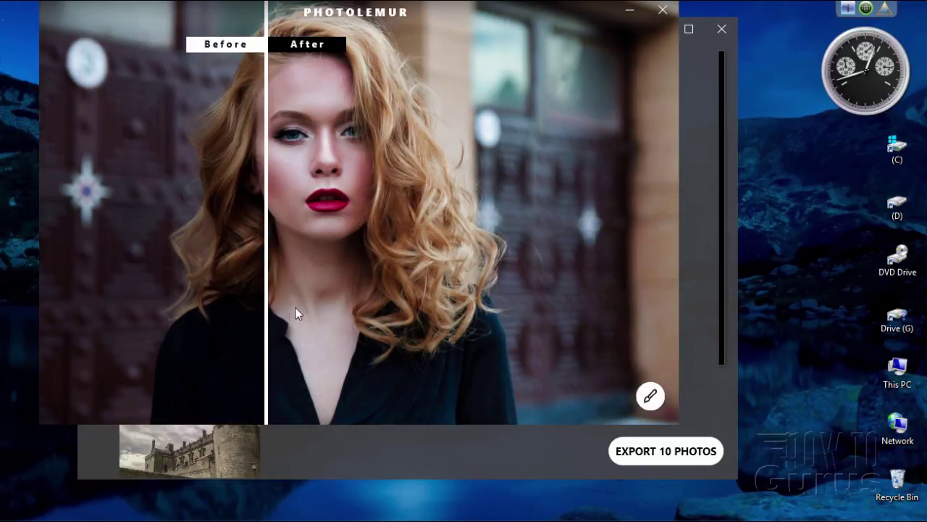
pyautogui.moveTo(487, 12); pyautogui.dragTo(522, 58)
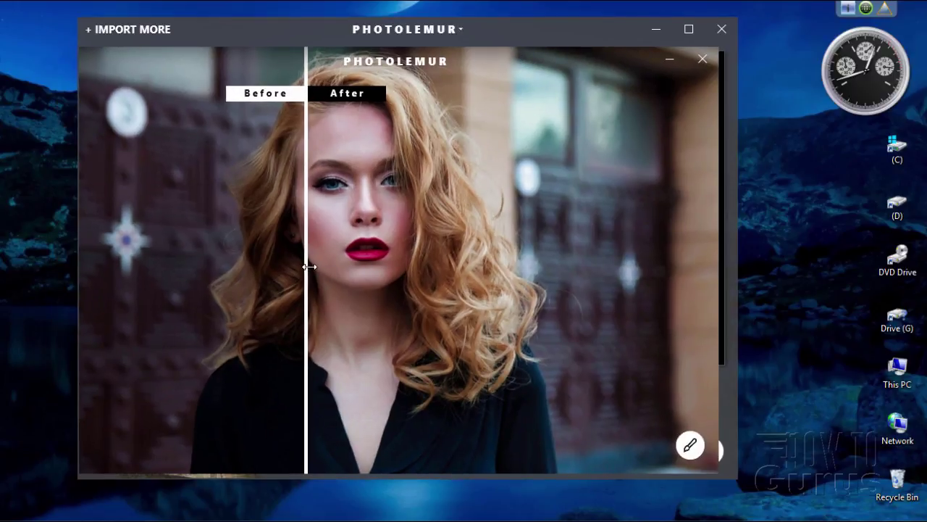
pyautogui.moveTo(309, 266); pyautogui.dragTo(141, 237)
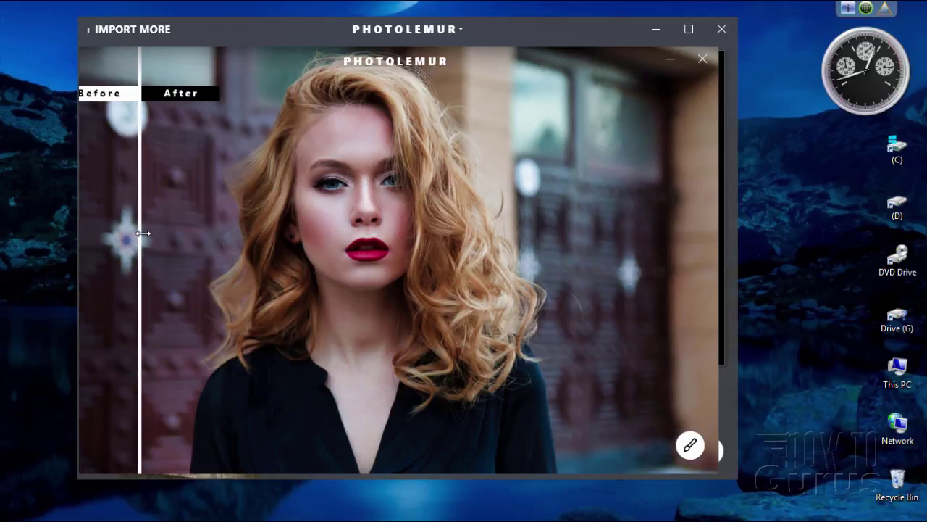
pyautogui.moveTo(528, 62); pyautogui.dragTo(534, 58)
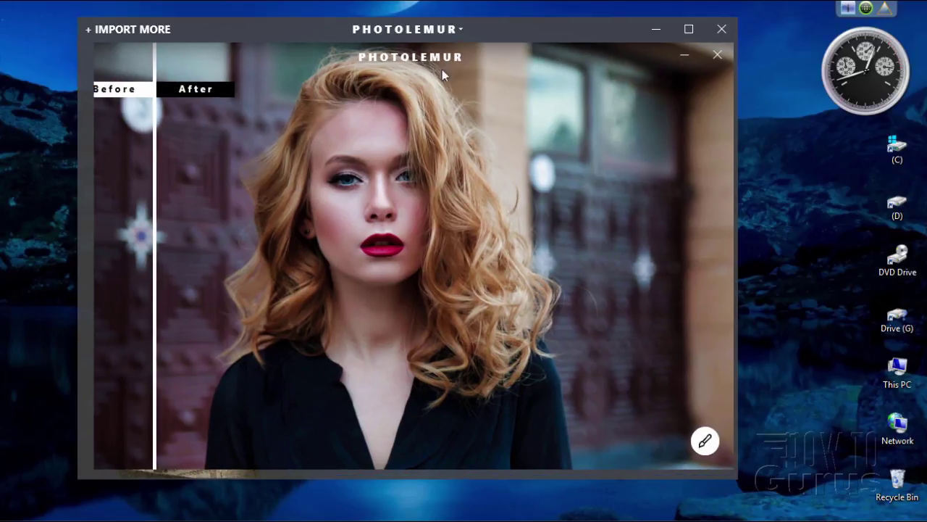